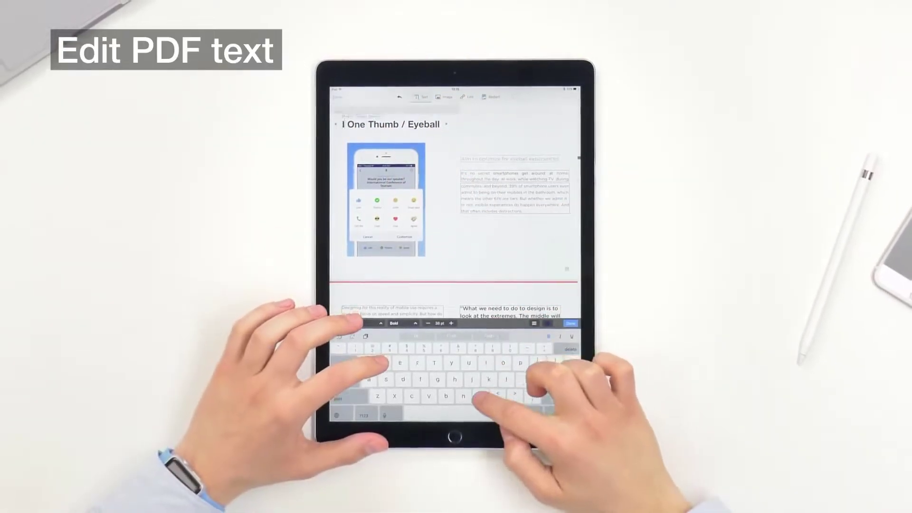
Retitle the article 'Improving One Thumb / Eyeball' and end the paragraph with 'PDF Expert is awesome.' at 18 pt
{"action": "type", "text": "provin"}
{"action": "type", "text": "g"}
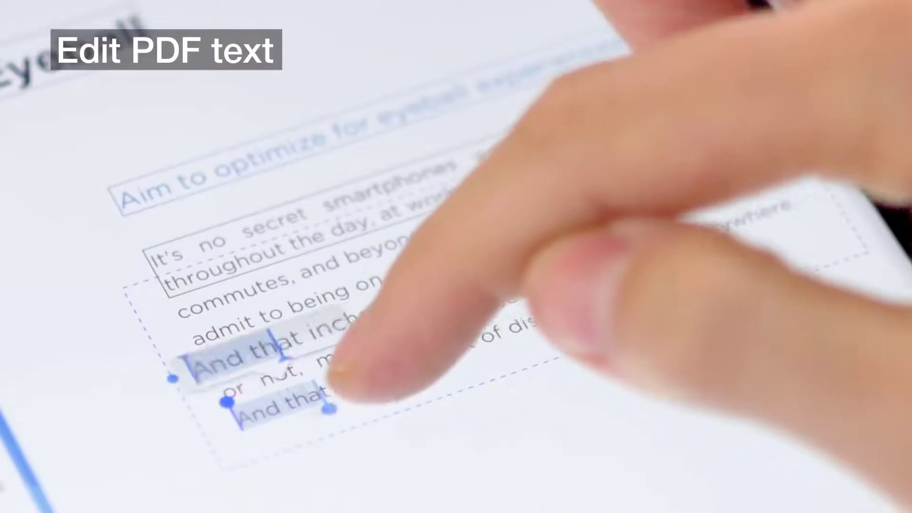
{"action": "left_click_drag", "start_coordinate": [330, 403], "coordinate": [651, 301]}
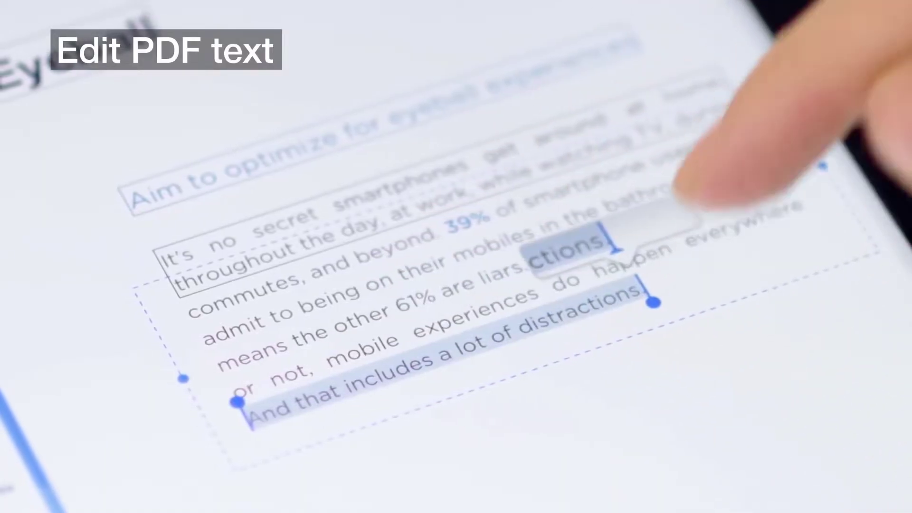
{"action": "left_click", "coordinate": [177, 383]}
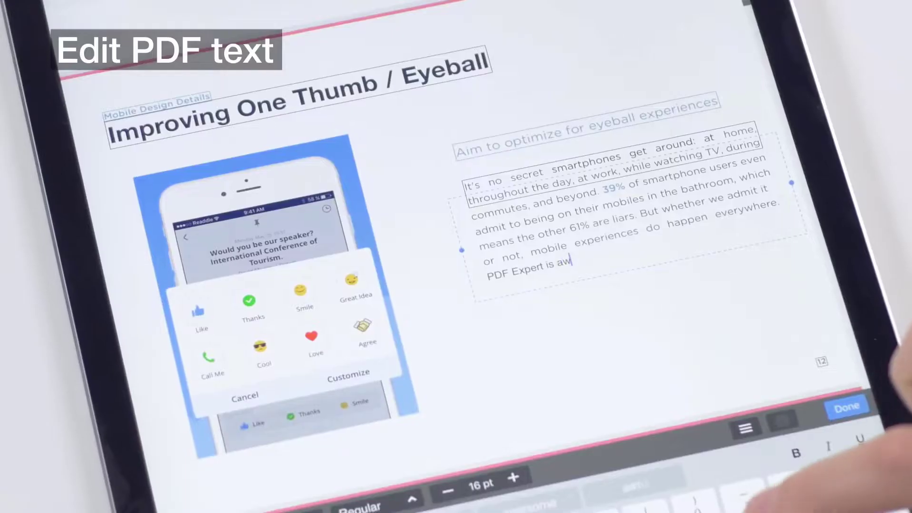
{"action": "type", "text": "esome."}
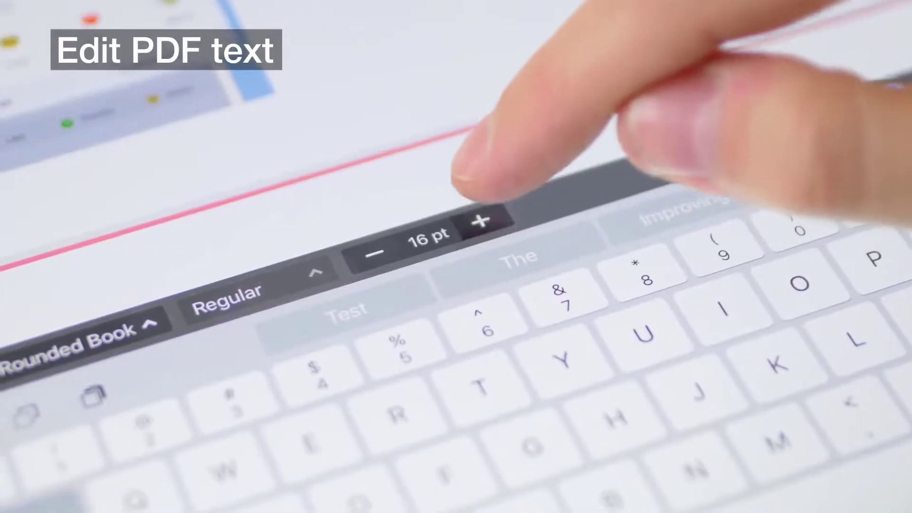
{"action": "left_click", "coordinate": [485, 221]}
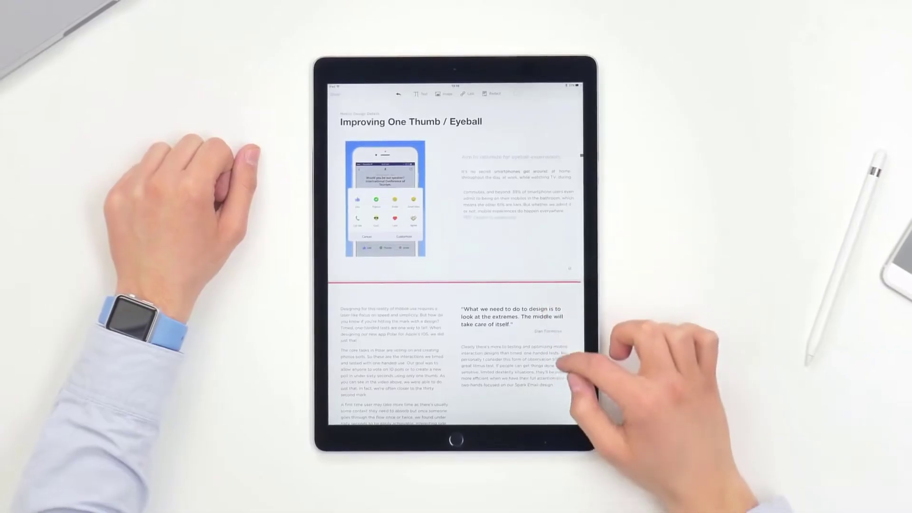
Insert a screenshot from the Screenshots album below the text, then select 'Spark Email' for a link
{"action": "scroll", "coordinate": [570, 309], "scroll_direction": "down", "scroll_amount": 2}
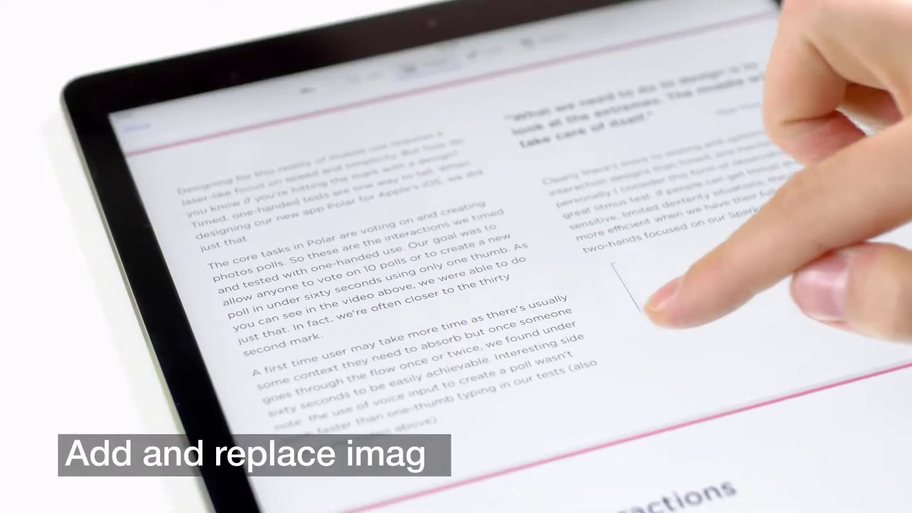
{"action": "left_click_drag", "start_coordinate": [648, 310], "coordinate": [828, 306]}
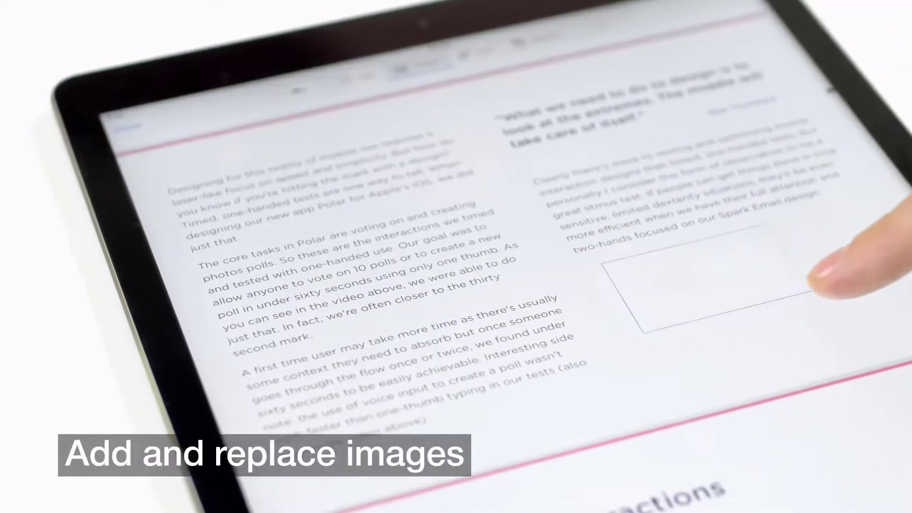
{"action": "left_click", "coordinate": [698, 252]}
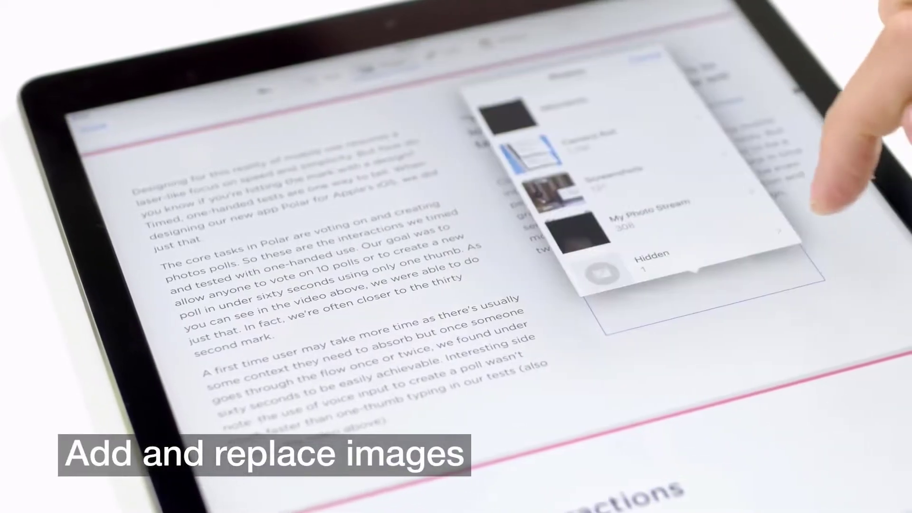
{"action": "left_click", "coordinate": [641, 150]}
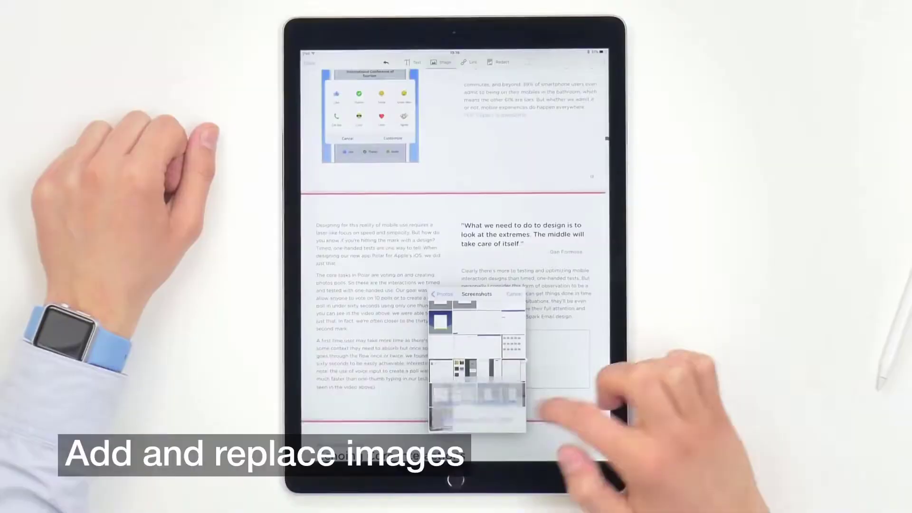
{"action": "left_click", "coordinate": [499, 394]}
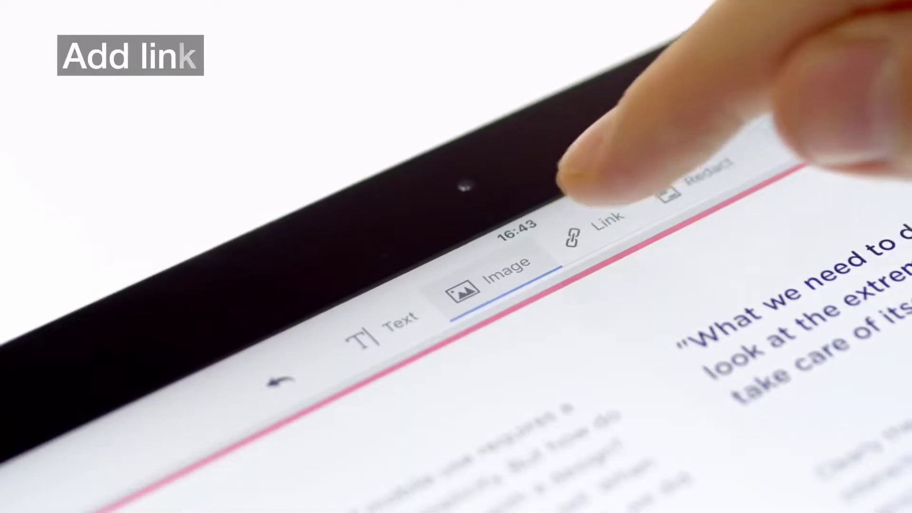
{"action": "left_click", "coordinate": [596, 223]}
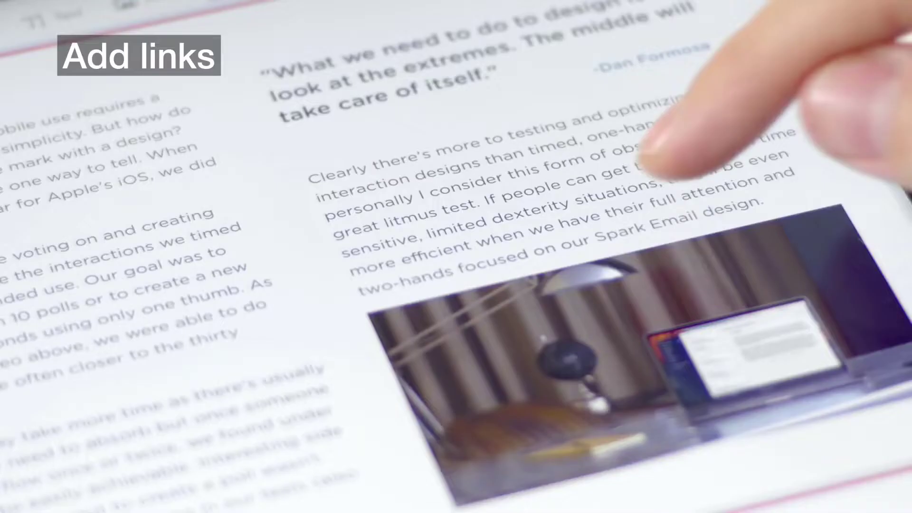
{"action": "left_click_drag", "start_coordinate": [598, 232], "coordinate": [627, 216]}
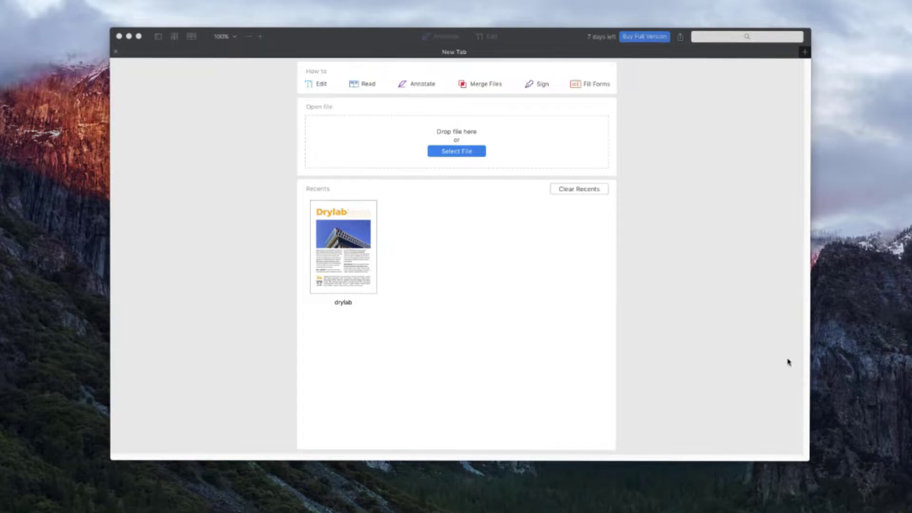
Bring the PDF Expert window with the drylab document to the front
{"action": "left_click", "coordinate": [319, 89]}
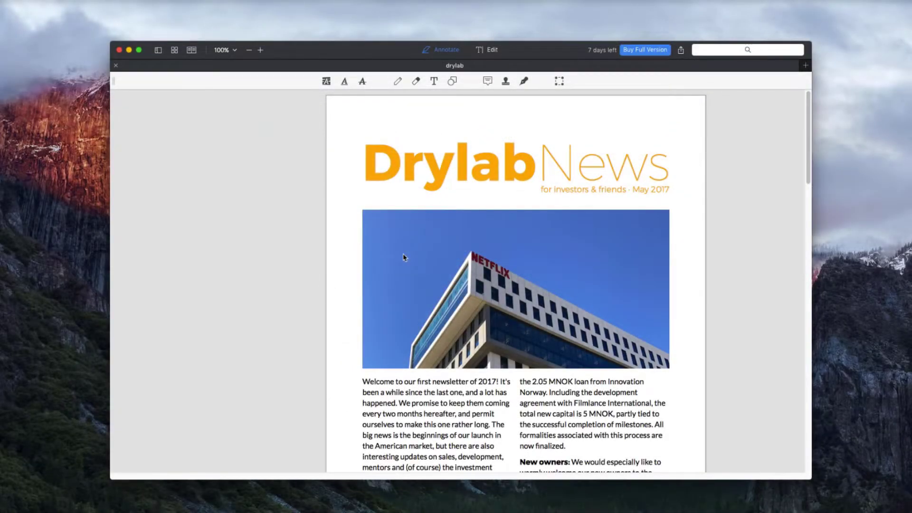
{"action": "left_click", "coordinate": [158, 50]}
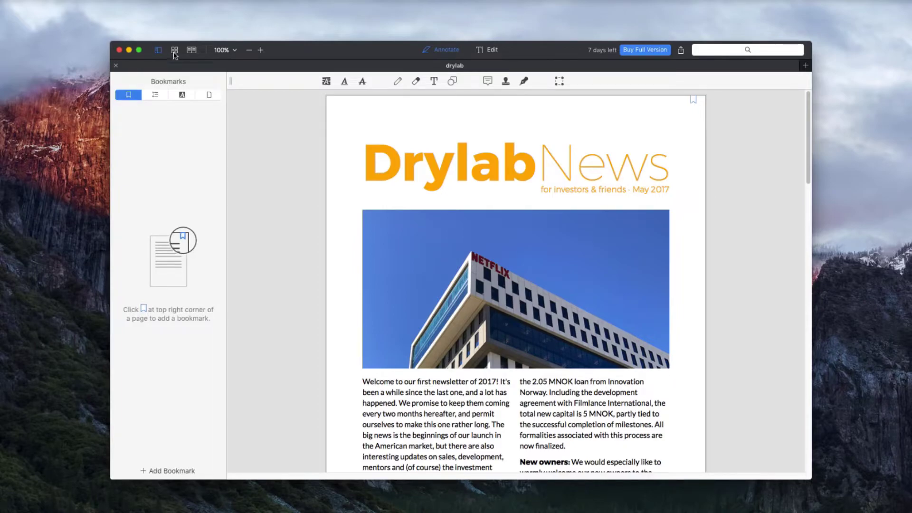
{"action": "left_click", "coordinate": [174, 50]}
{"action": "left_click", "coordinate": [174, 53]}
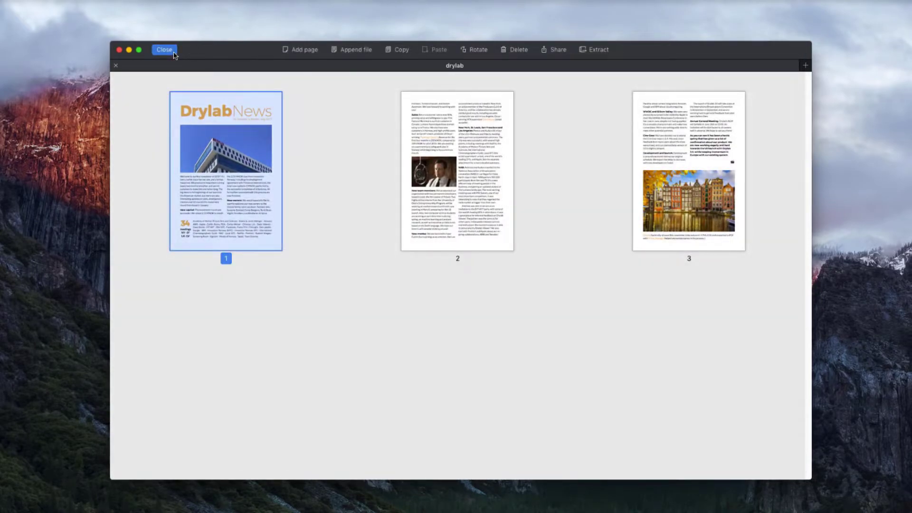
{"action": "left_click", "coordinate": [191, 52]}
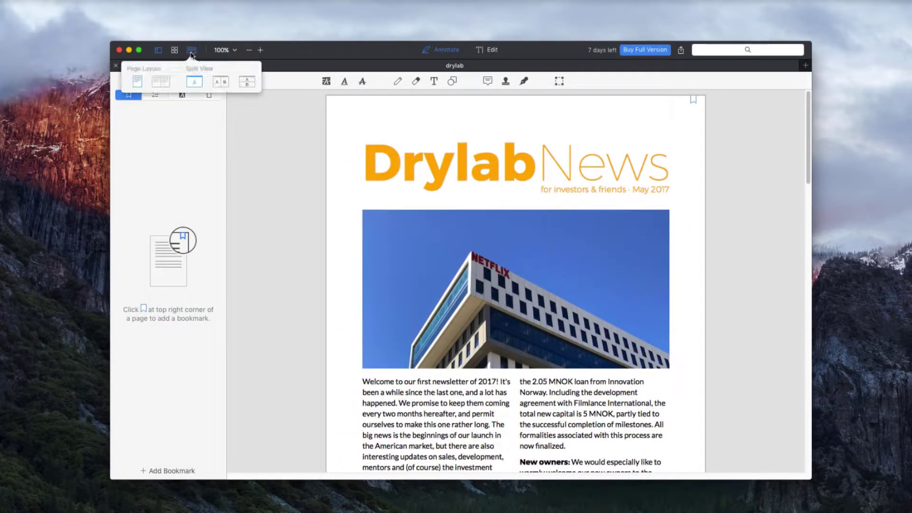
{"action": "left_click", "coordinate": [221, 83]}
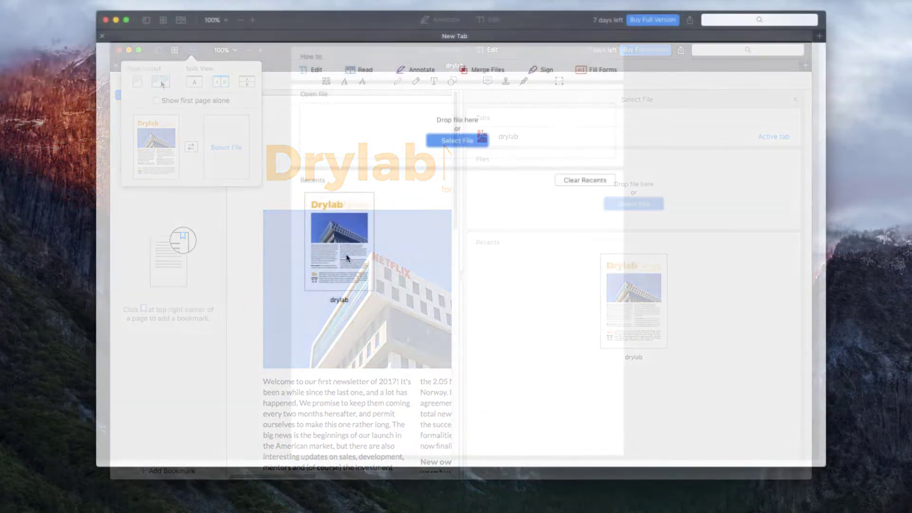
{"action": "left_click", "coordinate": [338, 248]}
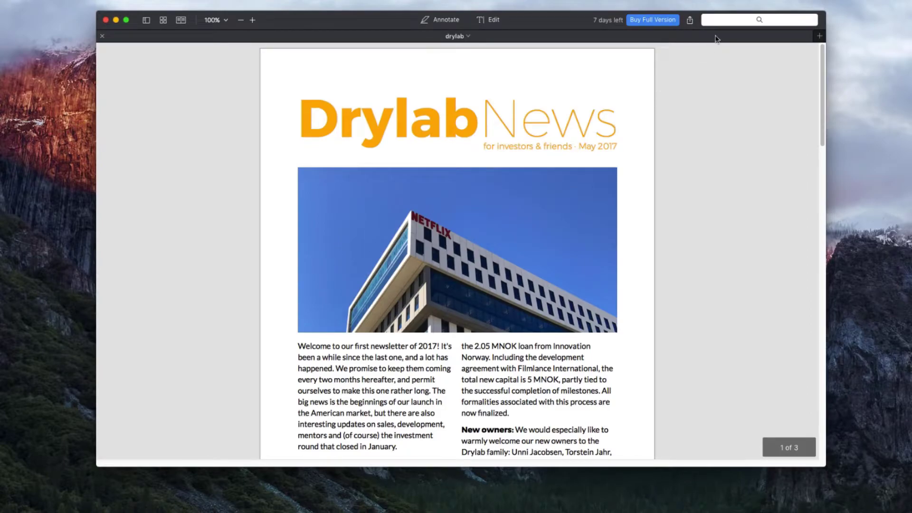
{"action": "left_click", "coordinate": [723, 20]}
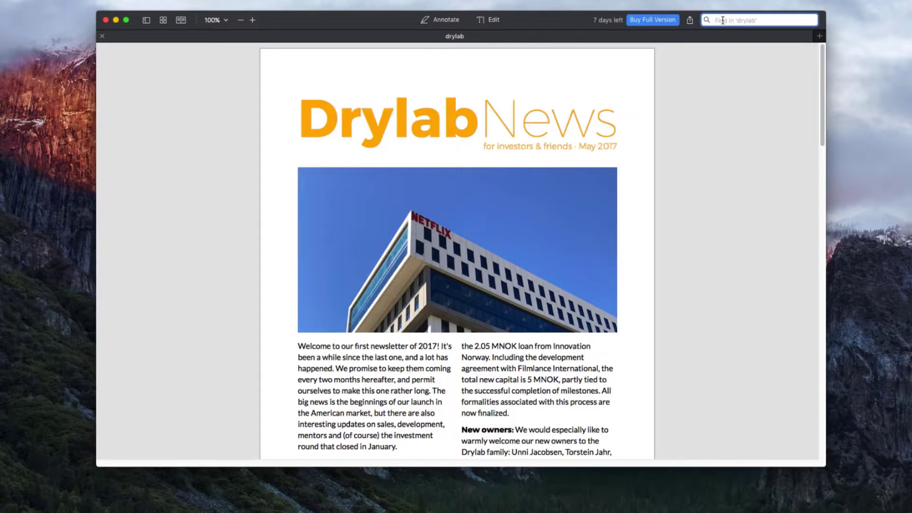
{"action": "type", "text": "happened"}
{"action": "key", "text": "Return"}
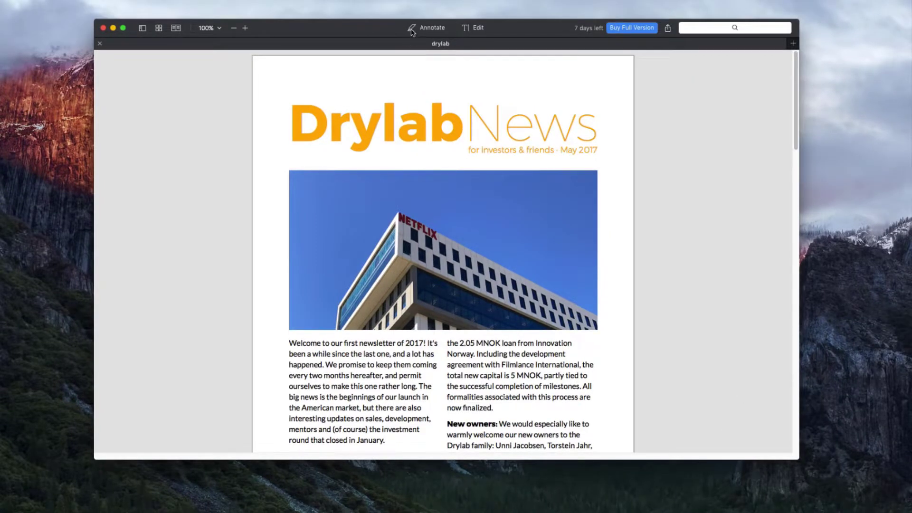
Highlight 'Welcome to our first newsletter' and 'since the last one' in yellow
{"action": "left_click", "coordinate": [412, 31]}
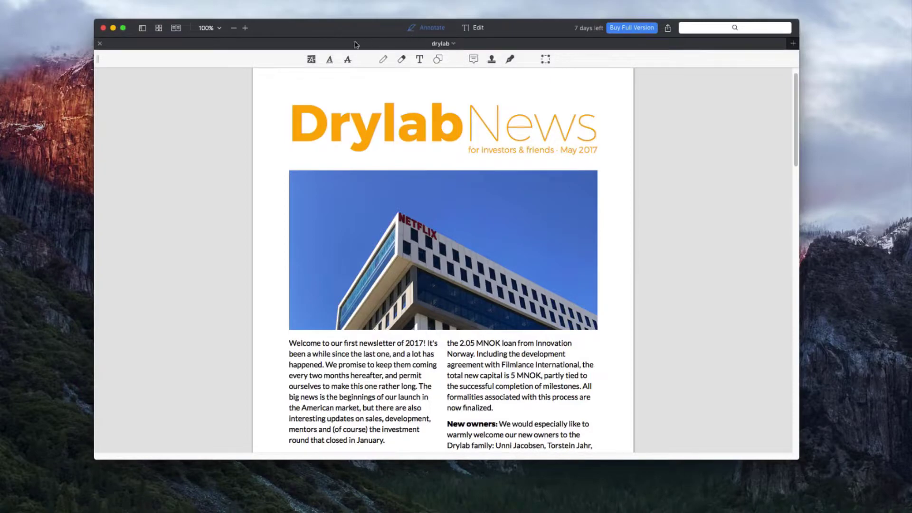
{"action": "left_click", "coordinate": [312, 59]}
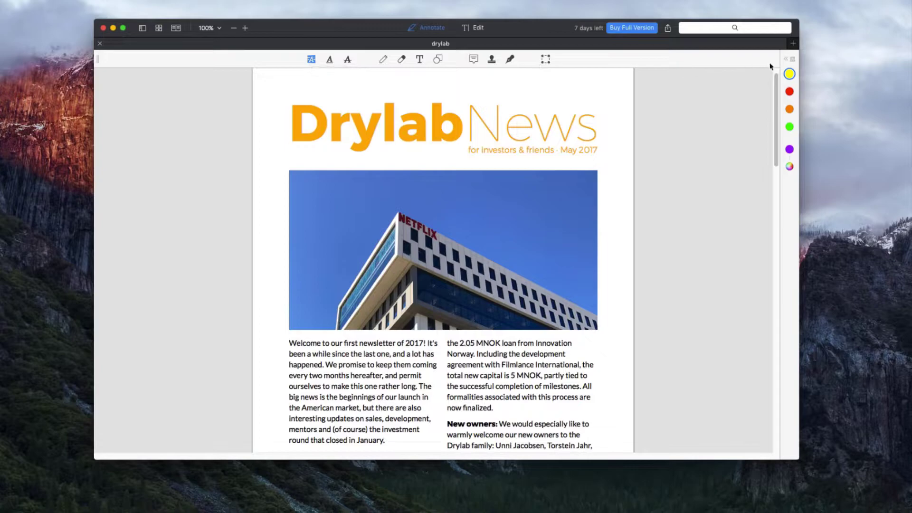
{"action": "left_click", "coordinate": [787, 60]}
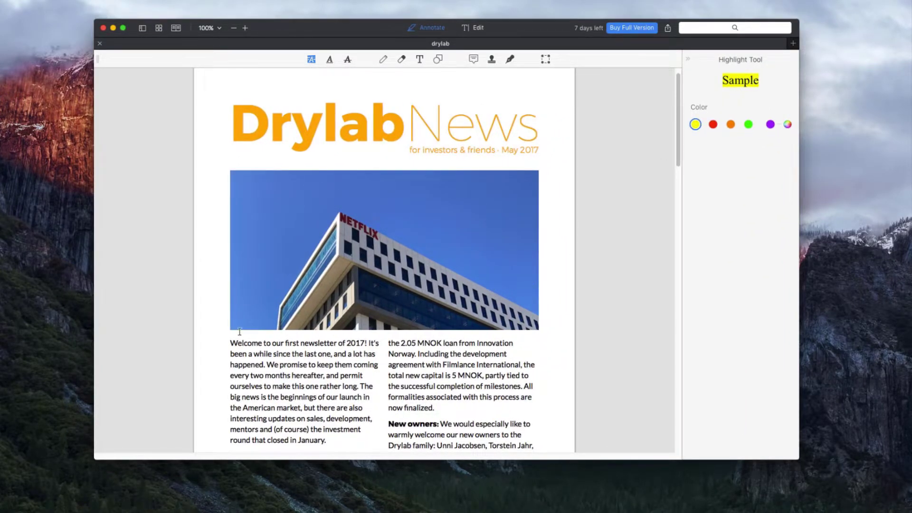
{"action": "left_click_drag", "start_coordinate": [229, 343], "coordinate": [335, 346]}
{"action": "left_click_drag", "start_coordinate": [267, 356], "coordinate": [371, 365]}
Switch to red and underline 'every two months hereafter'
{"action": "left_click", "coordinate": [713, 125]}
{"action": "left_click", "coordinate": [330, 61]}
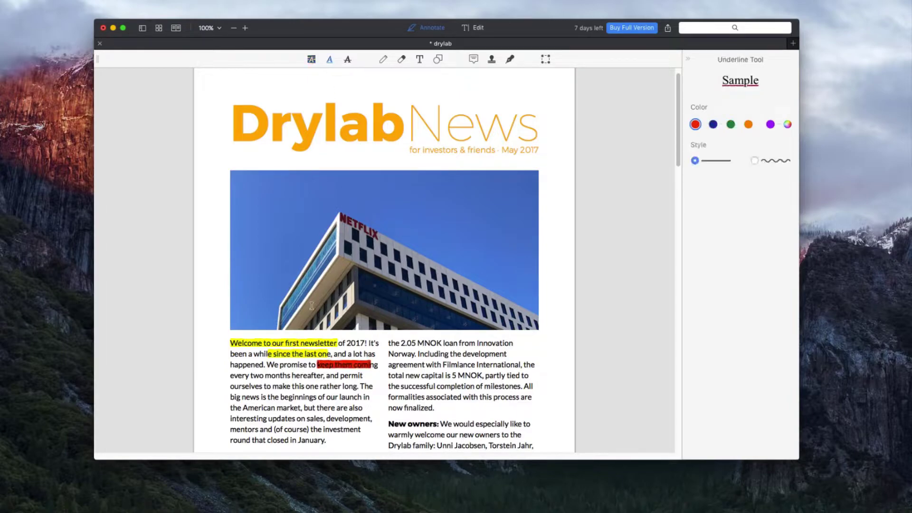
{"action": "left_click_drag", "start_coordinate": [247, 378], "coordinate": [317, 376]}
Draw a red pen ellipse around the NETFLIX sign, then erase it again
{"action": "left_click", "coordinate": [382, 60]}
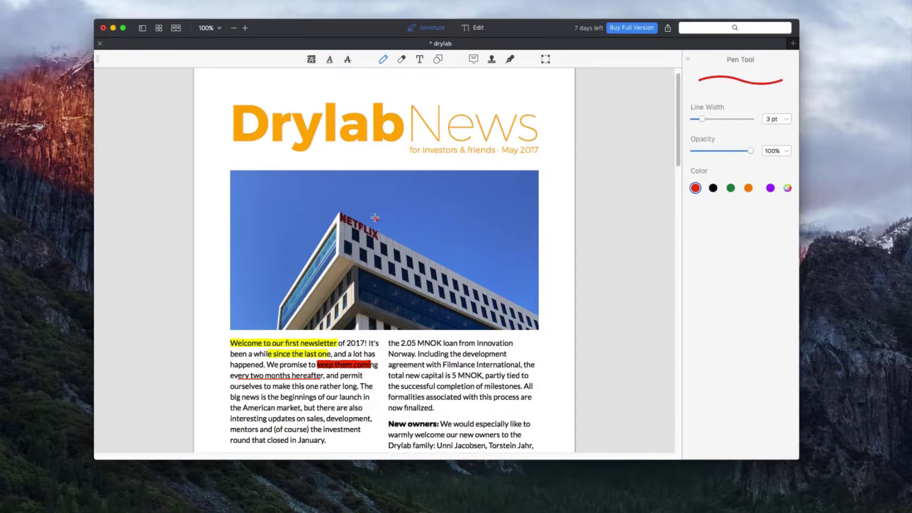
{"action": "mouse_move", "coordinate": [375, 218]}
{"action": "left_mouse_down"}
{"action": "mouse_move", "coordinate": [352, 234]}
{"action": "mouse_move", "coordinate": [382, 218]}
{"action": "mouse_move", "coordinate": [368, 217]}
{"action": "left_mouse_up"}
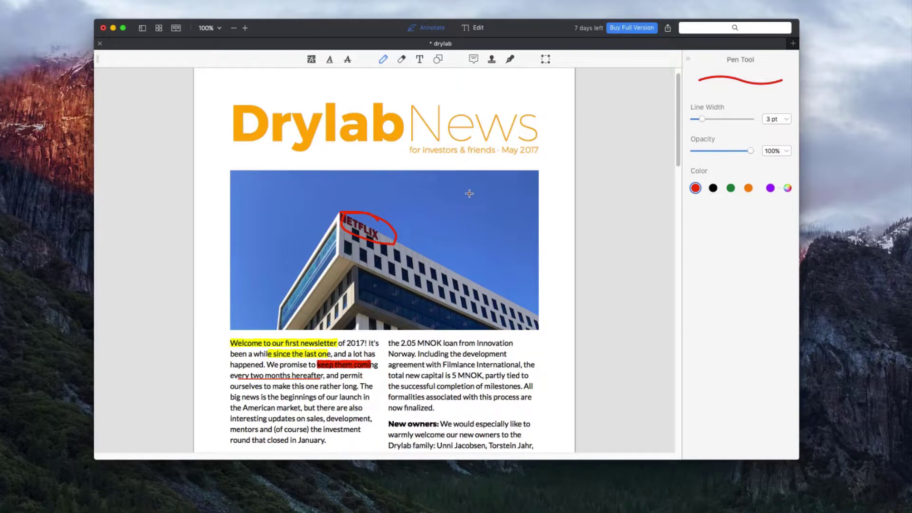
{"action": "left_click", "coordinate": [401, 60]}
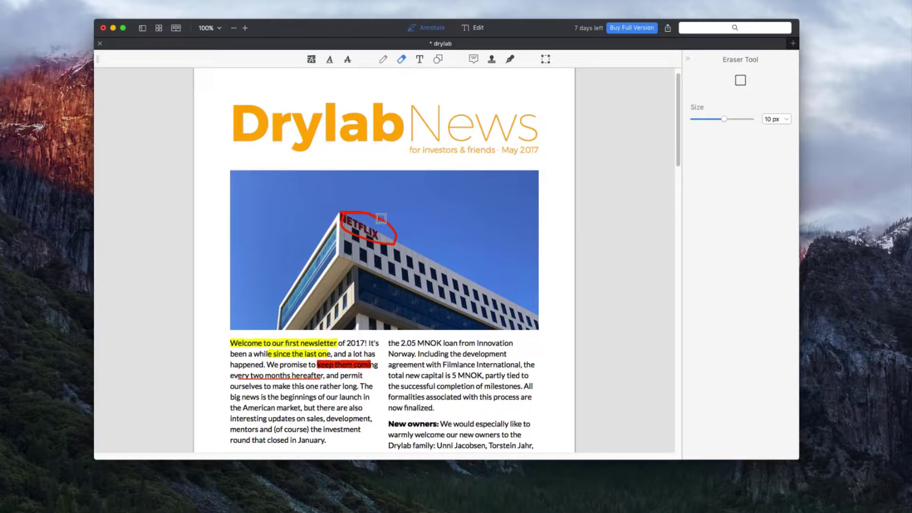
{"action": "mouse_move", "coordinate": [381, 218]}
{"action": "left_mouse_down"}
{"action": "mouse_move", "coordinate": [340, 218]}
{"action": "mouse_move", "coordinate": [378, 239]}
{"action": "mouse_move", "coordinate": [393, 238]}
{"action": "mouse_move", "coordinate": [388, 225]}
{"action": "left_mouse_up"}
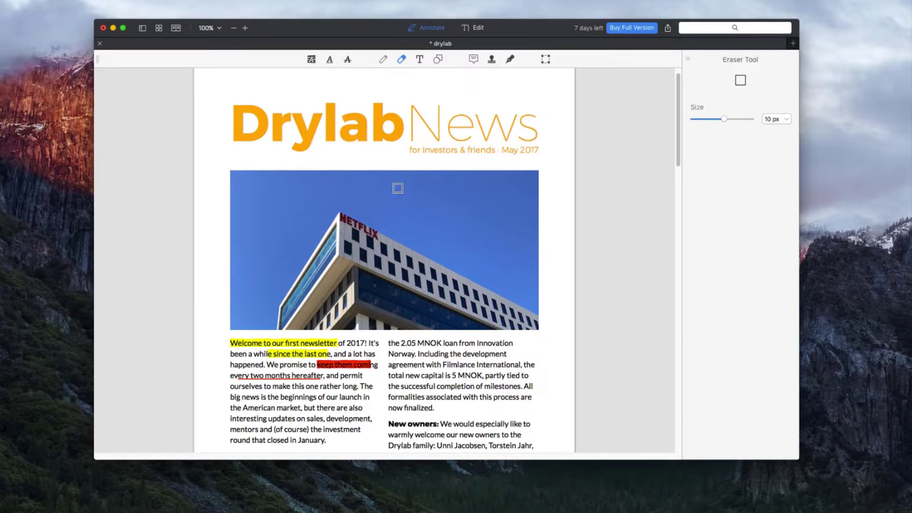
Add 'hello' text in the photo's sky and enclose it in a red rectangle
{"action": "left_click", "coordinate": [420, 59]}
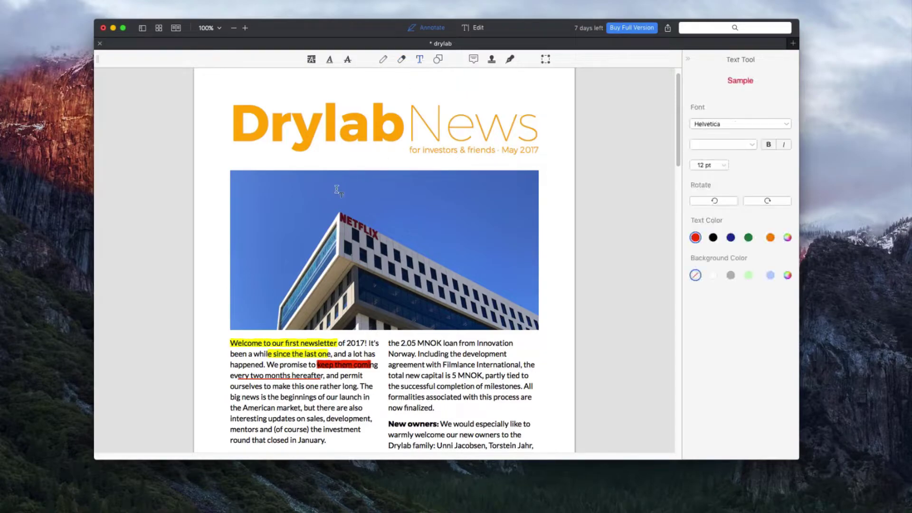
{"action": "left_click", "coordinate": [312, 192]}
{"action": "type", "text": "N"}
{"action": "left_click", "coordinate": [438, 59]}
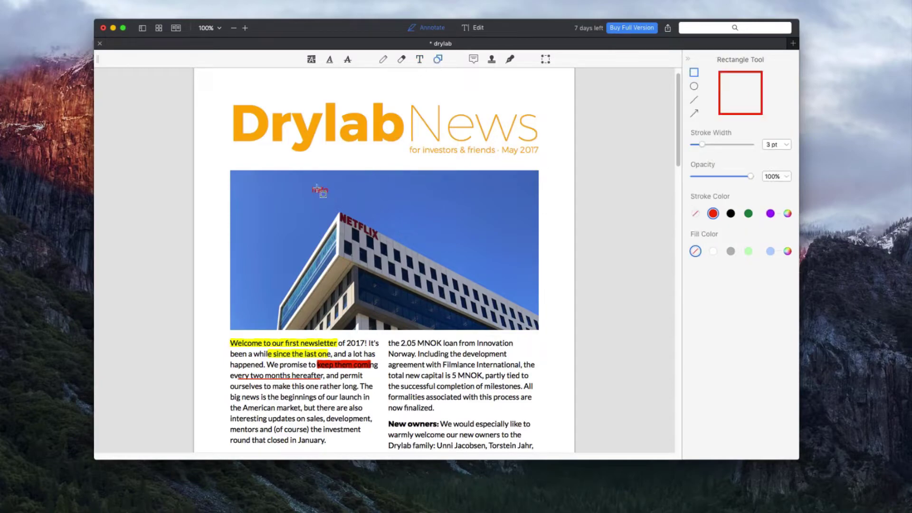
{"action": "left_click_drag", "start_coordinate": [309, 185], "coordinate": [332, 195]}
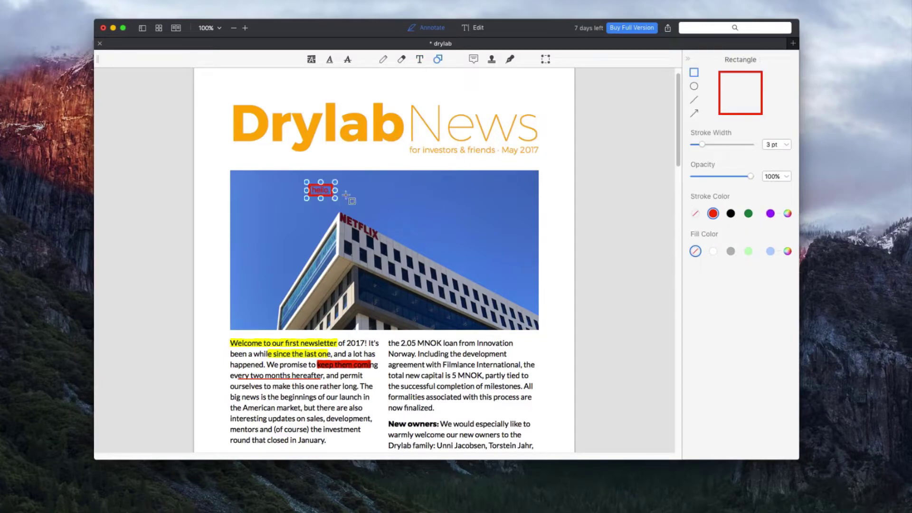
Choose the Arrow shape and preview a lower opacity before restoring it to full
{"action": "left_click", "coordinate": [694, 86]}
{"action": "left_click", "coordinate": [694, 100]}
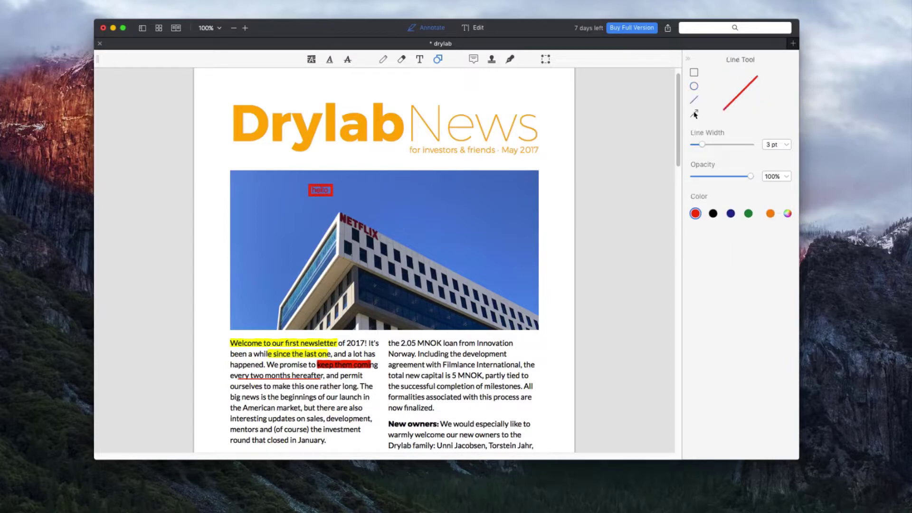
{"action": "left_click", "coordinate": [694, 114]}
{"action": "mouse_move", "coordinate": [752, 179]}
{"action": "left_mouse_down"}
{"action": "mouse_move", "coordinate": [710, 177]}
{"action": "mouse_move", "coordinate": [757, 181]}
{"action": "left_mouse_up"}
Set the arrow to 1.5 pt green and add a comment note below the first column
{"action": "left_click_drag", "start_coordinate": [707, 147], "coordinate": [697, 145]}
{"action": "left_click", "coordinate": [748, 213]}
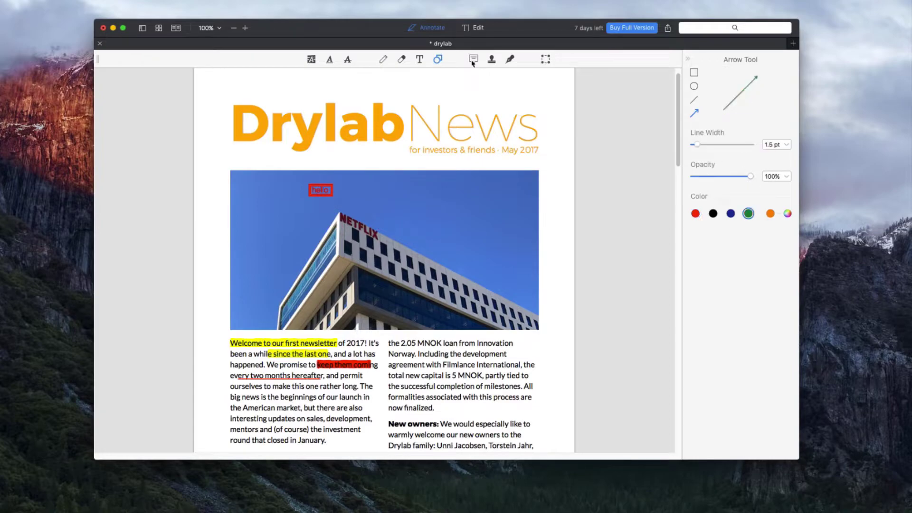
{"action": "left_click", "coordinate": [473, 60]}
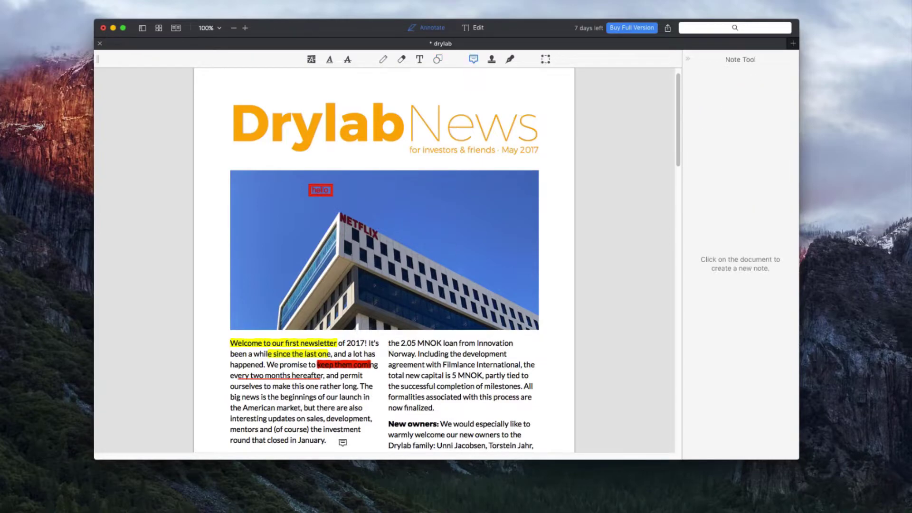
{"action": "left_click", "coordinate": [337, 440]}
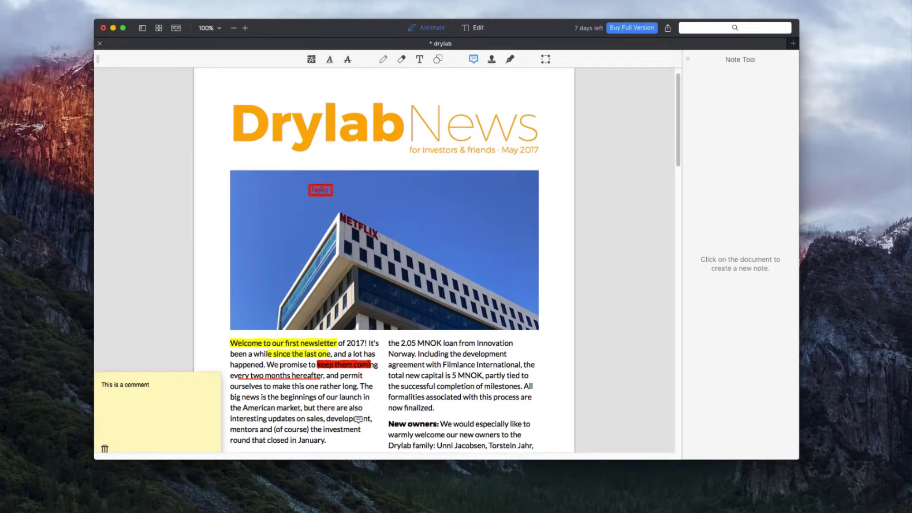
Stamp APPROVED at the top of the cover photo
{"action": "left_click", "coordinate": [491, 60]}
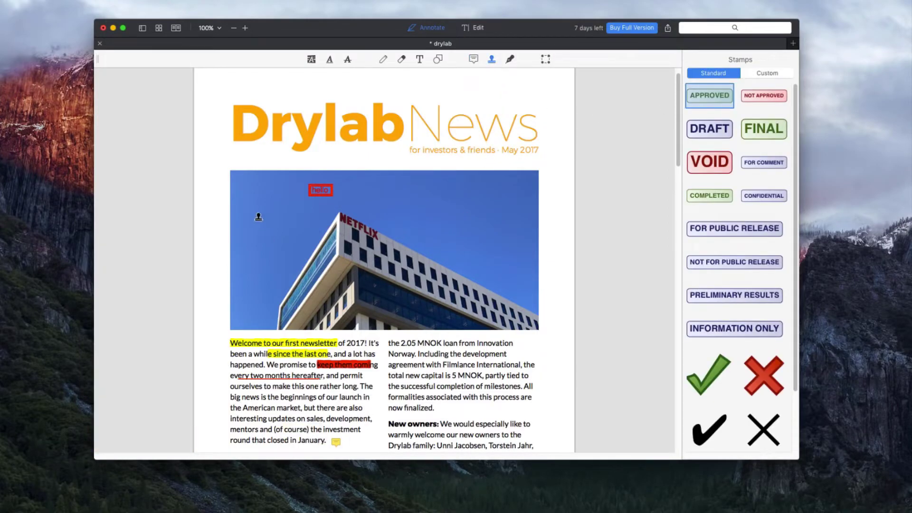
{"action": "left_click", "coordinate": [404, 280]}
{"action": "left_click_drag", "start_coordinate": [398, 257], "coordinate": [433, 170]}
{"action": "left_click", "coordinate": [658, 194]}
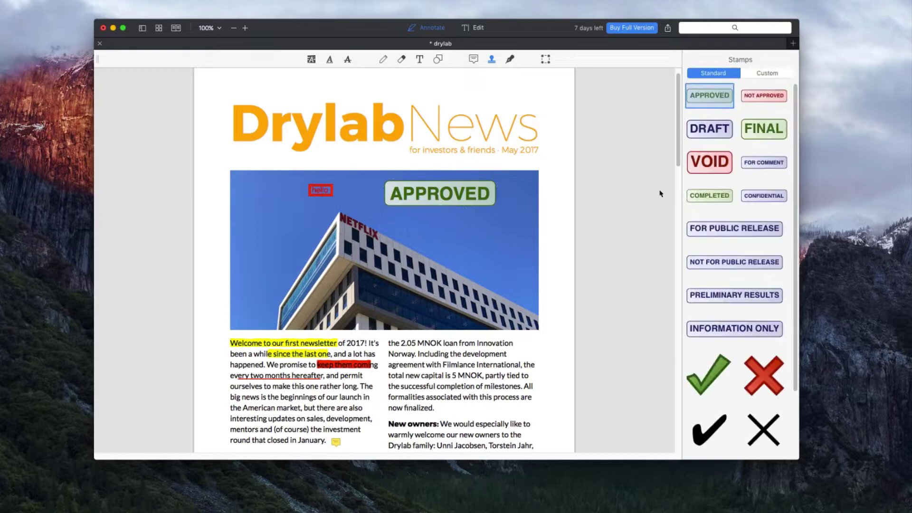
Create a green custom stamp reading 'Bonified Awesome', without a time
{"action": "left_click", "coordinate": [779, 73]}
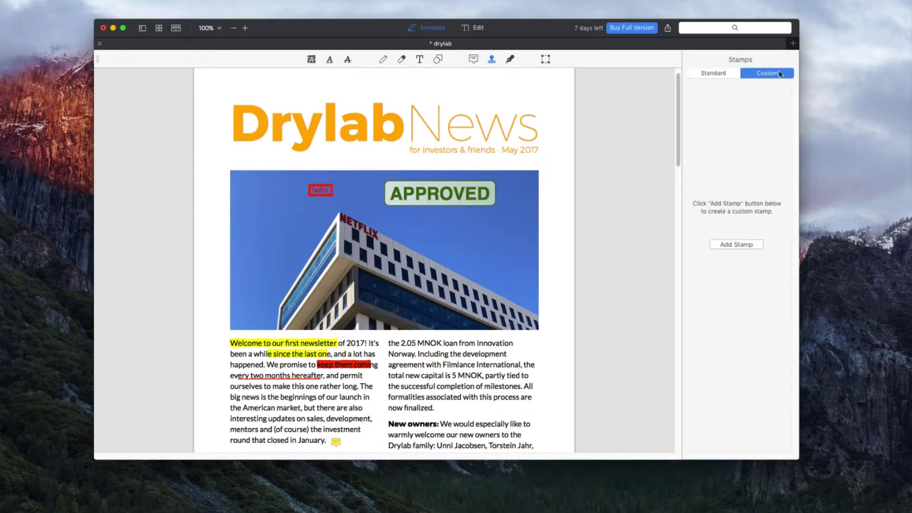
{"action": "left_click", "coordinate": [735, 245]}
{"action": "type", "text": "Awesome"}
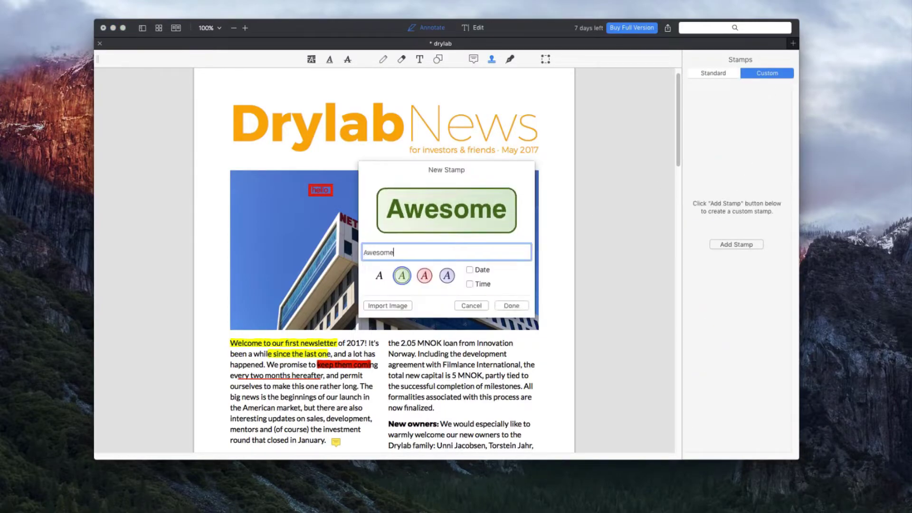
{"action": "left_click", "coordinate": [363, 253]}
{"action": "type", "text": "Bonified"}
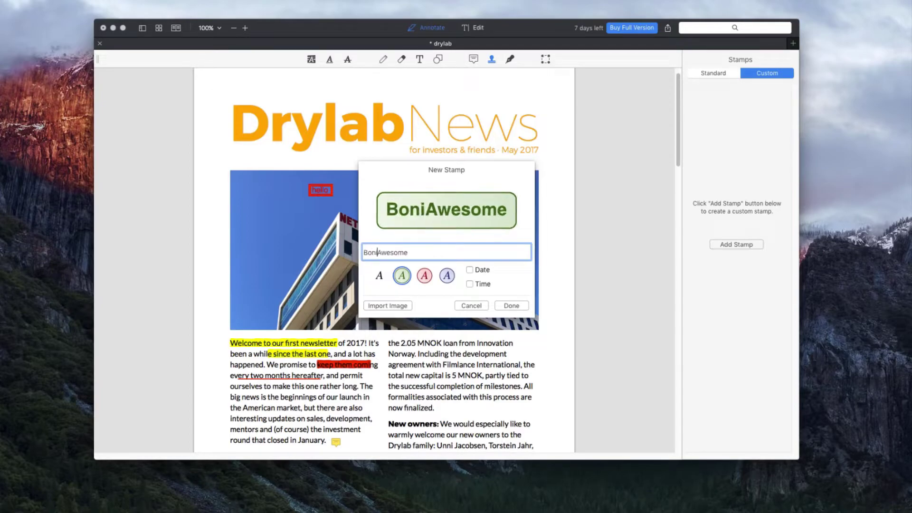
{"action": "left_click", "coordinate": [424, 276]}
{"action": "left_click", "coordinate": [402, 276]}
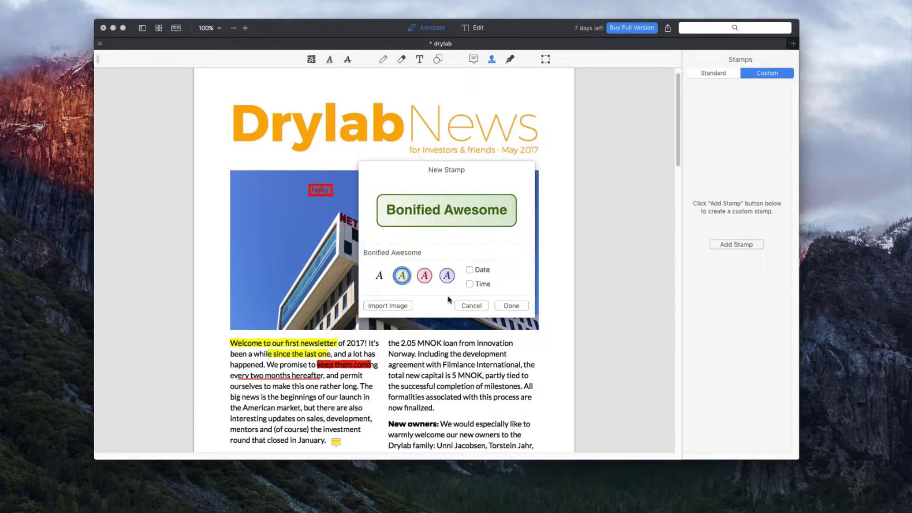
{"action": "left_click", "coordinate": [469, 284]}
{"action": "left_click", "coordinate": [469, 284]}
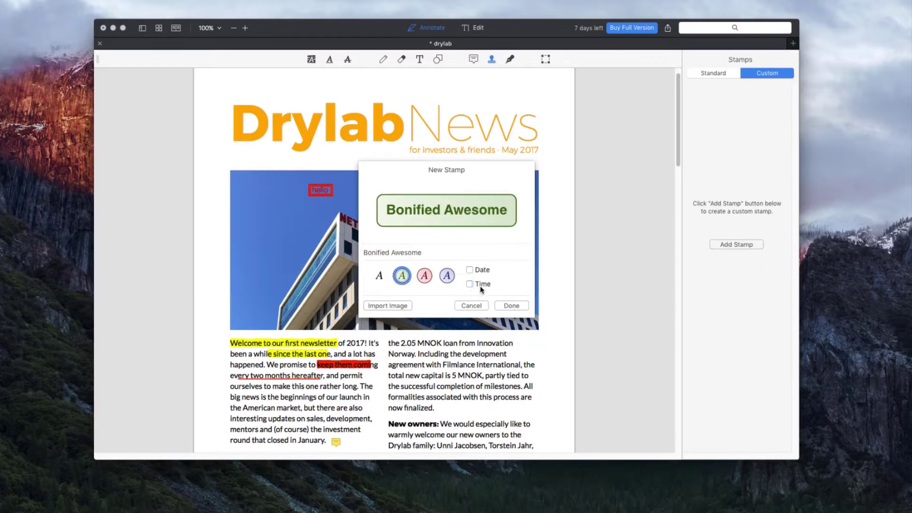
{"action": "left_click", "coordinate": [511, 306]}
Place the Bonified Awesome stamp below APPROVED, then add an enlarged blue typed signature under the Drylab News title
{"action": "left_click", "coordinate": [456, 259]}
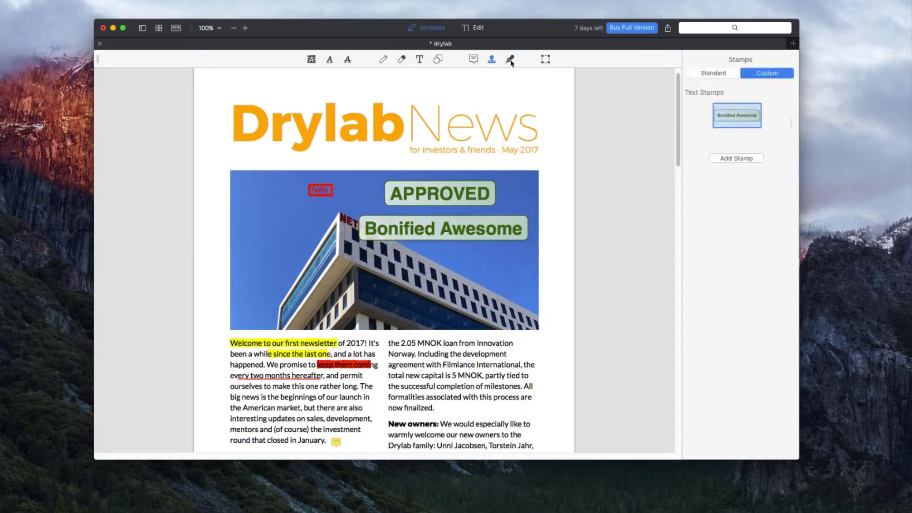
{"action": "left_click", "coordinate": [510, 60]}
{"action": "left_click", "coordinate": [732, 127]}
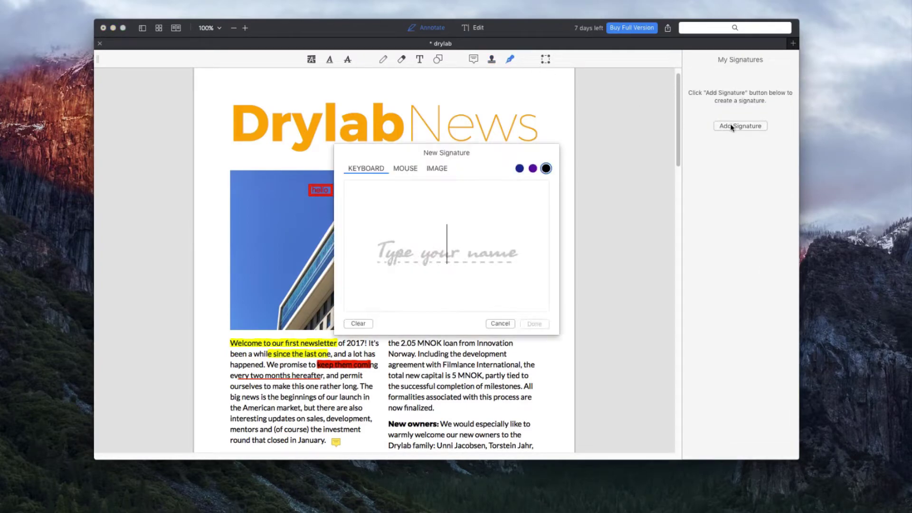
{"action": "type", "text": "e"}
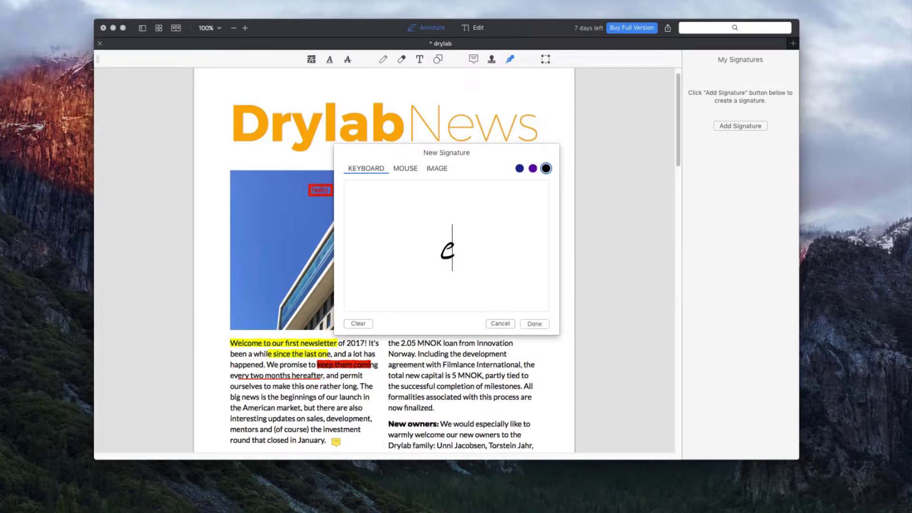
{"action": "type", "text": "hriso"}
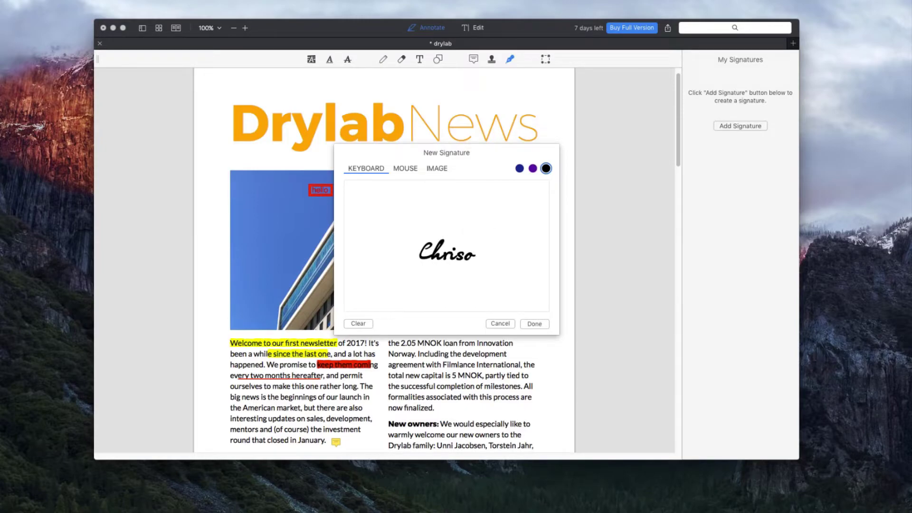
{"action": "type", "text": "nto"}
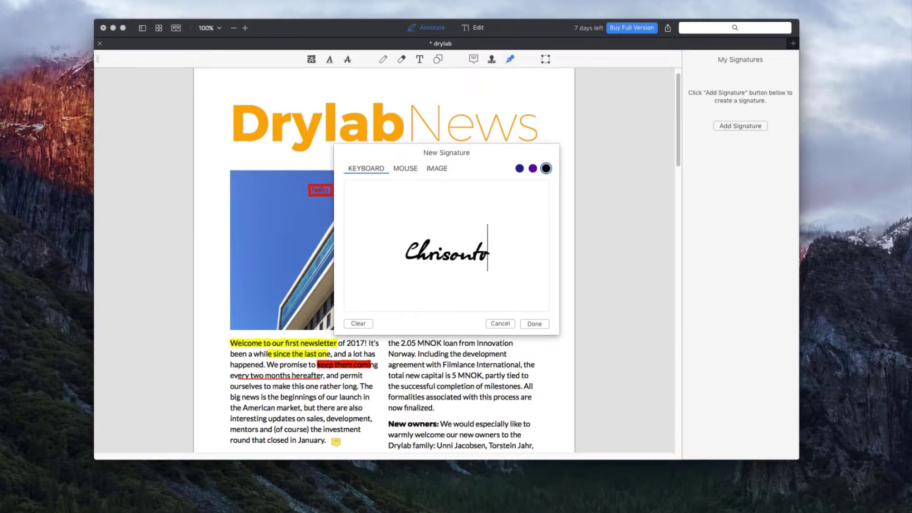
{"action": "left_click", "coordinate": [533, 168]}
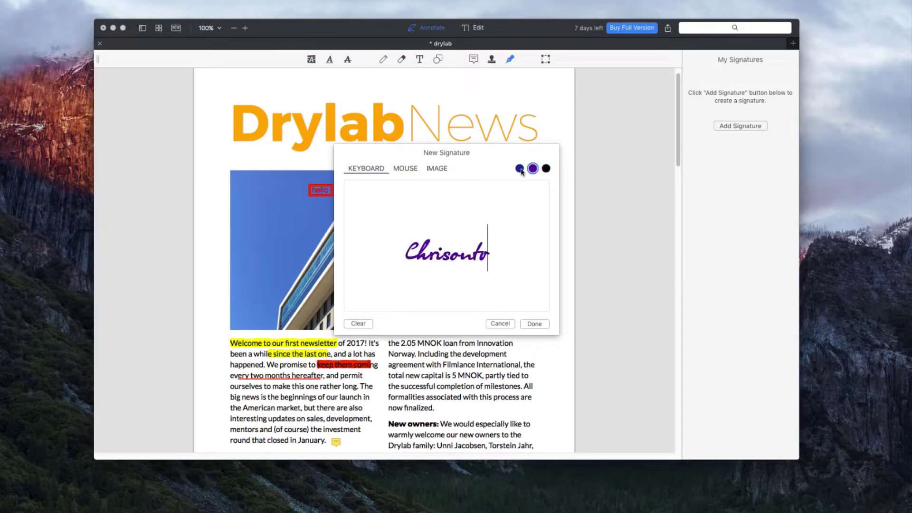
{"action": "left_click", "coordinate": [534, 324]}
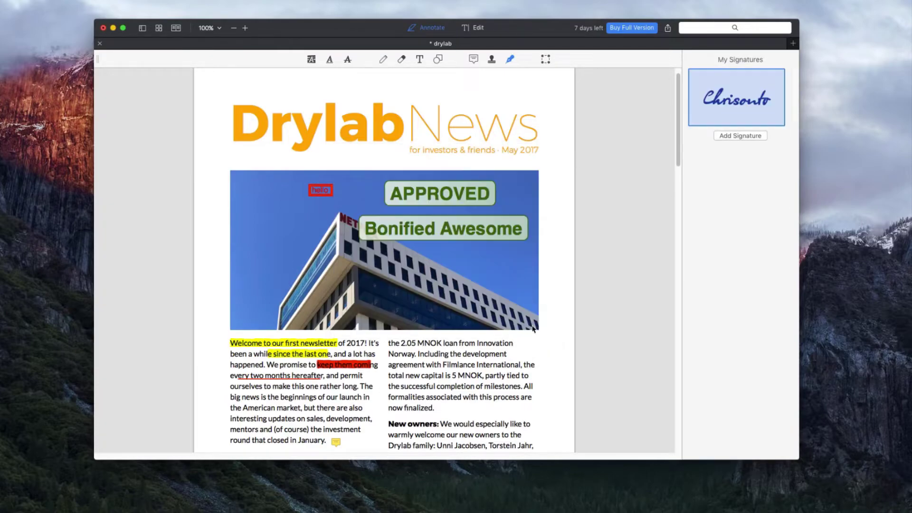
{"action": "left_click", "coordinate": [438, 162]}
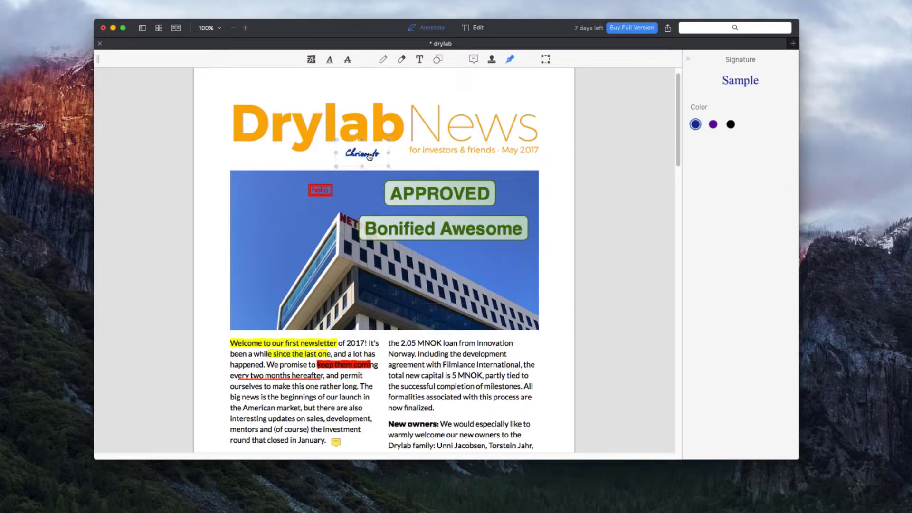
{"action": "left_click_drag", "start_coordinate": [427, 207], "coordinate": [426, 189]}
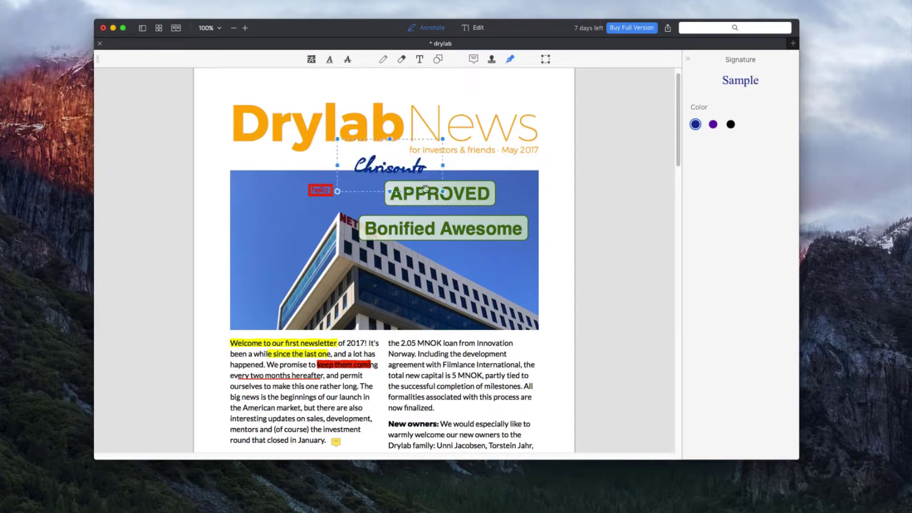
Deselect the signature, box the Drylab News heading, and crop the current page to it
{"action": "left_click", "coordinate": [594, 198]}
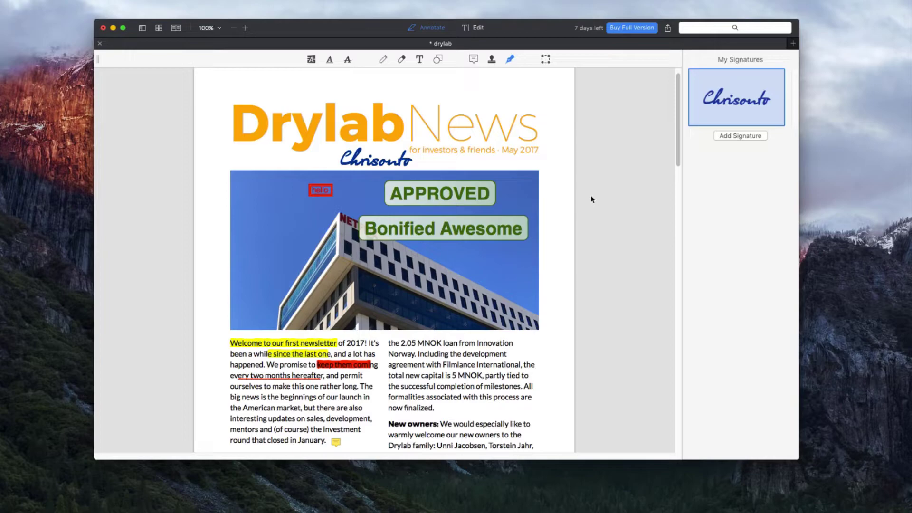
{"action": "left_click", "coordinate": [544, 60]}
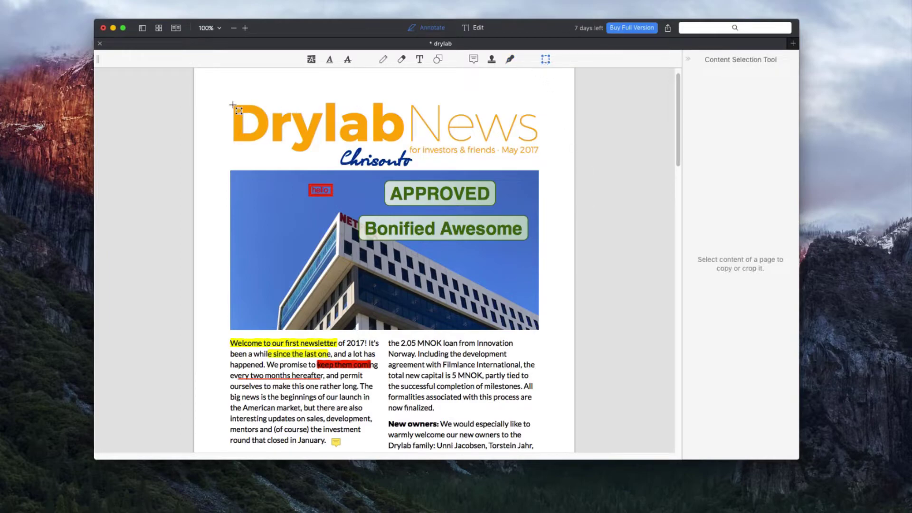
{"action": "left_click_drag", "start_coordinate": [223, 97], "coordinate": [524, 129]}
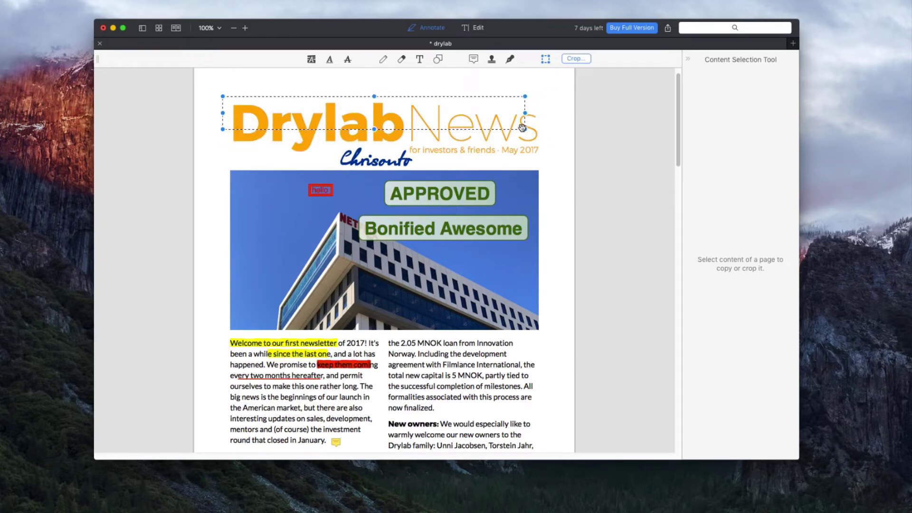
{"action": "left_click", "coordinate": [570, 60]}
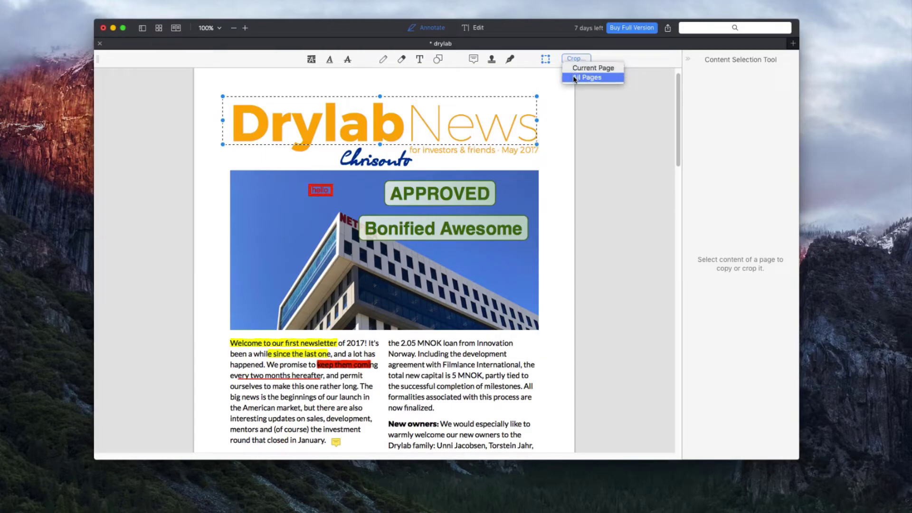
{"action": "left_click", "coordinate": [575, 69]}
Append 'I can add to this text while using the same font!' after 'you!' in the first paragraph
{"action": "key", "text": "Escape"}
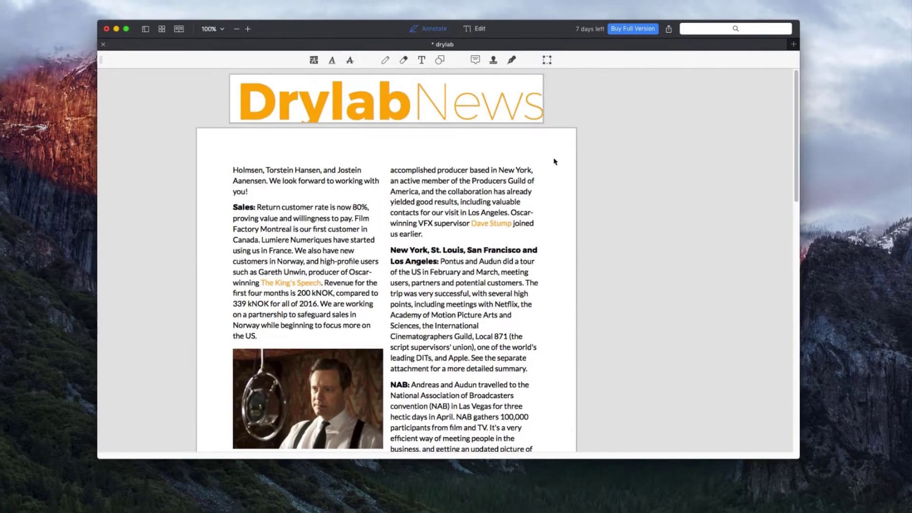
{"action": "left_click", "coordinate": [486, 28]}
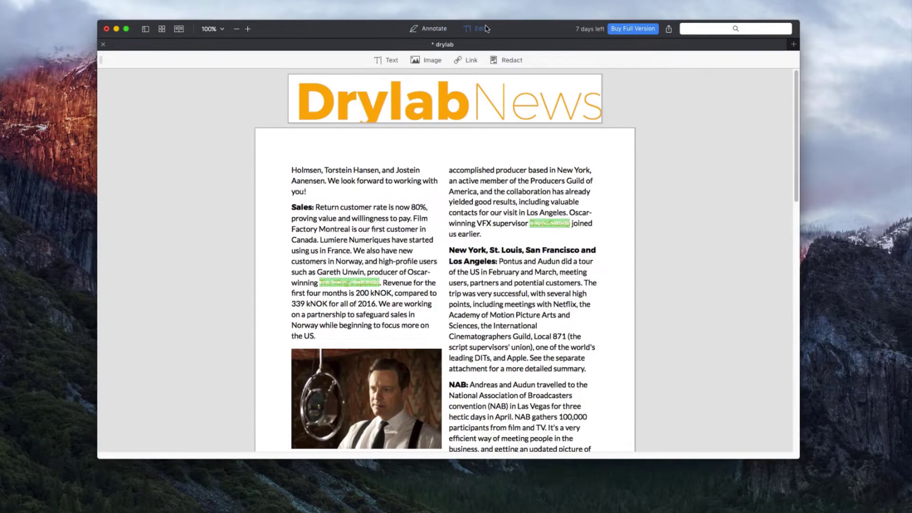
{"action": "left_click", "coordinate": [383, 65]}
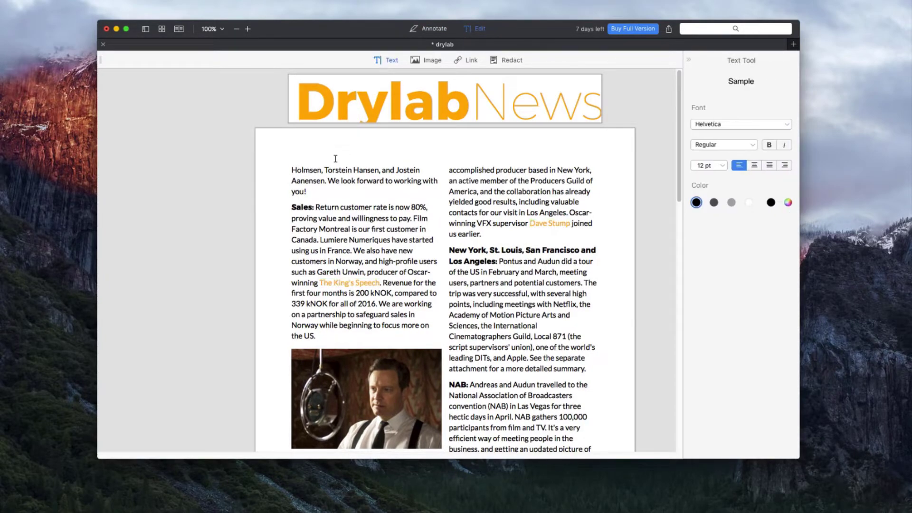
{"action": "left_click", "coordinate": [317, 192]}
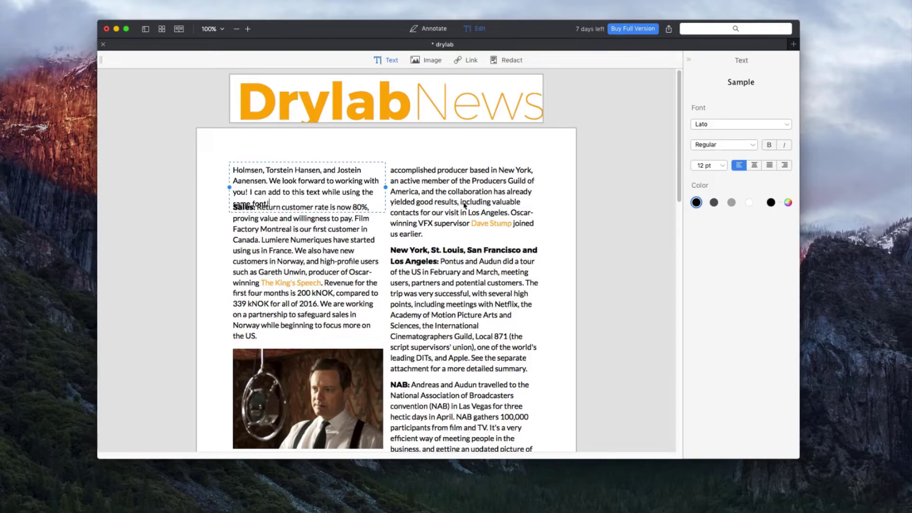
{"action": "key", "text": "Escape"}
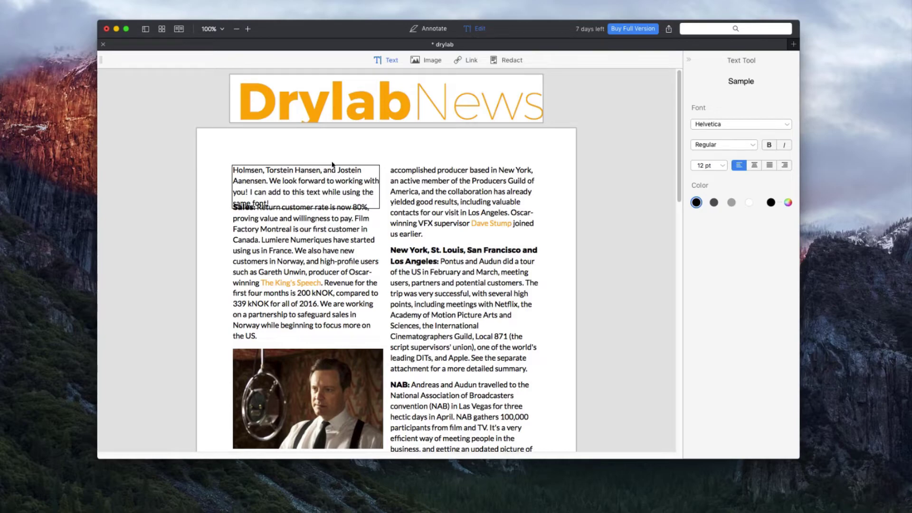
Select the left-column photo and start replacing it, then cancel the replacement
{"action": "left_click", "coordinate": [432, 60]}
{"action": "left_click", "coordinate": [332, 364]}
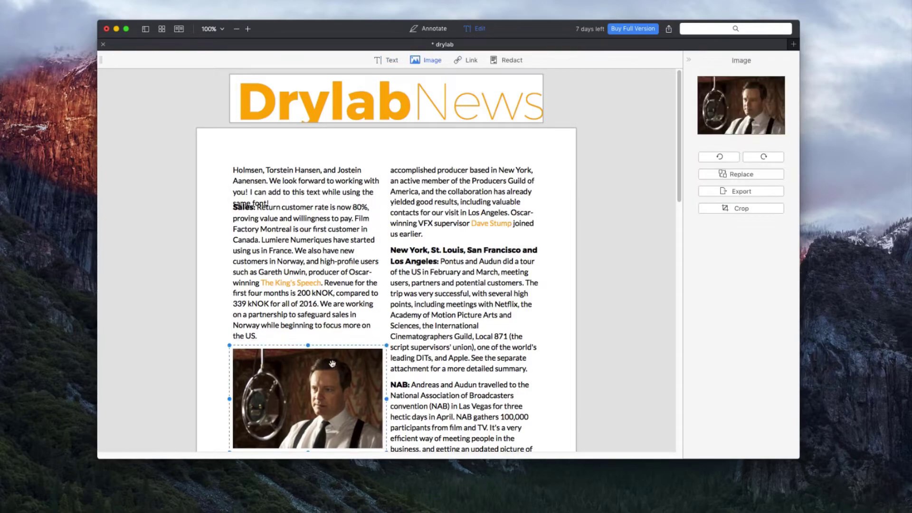
{"action": "left_click", "coordinate": [733, 177]}
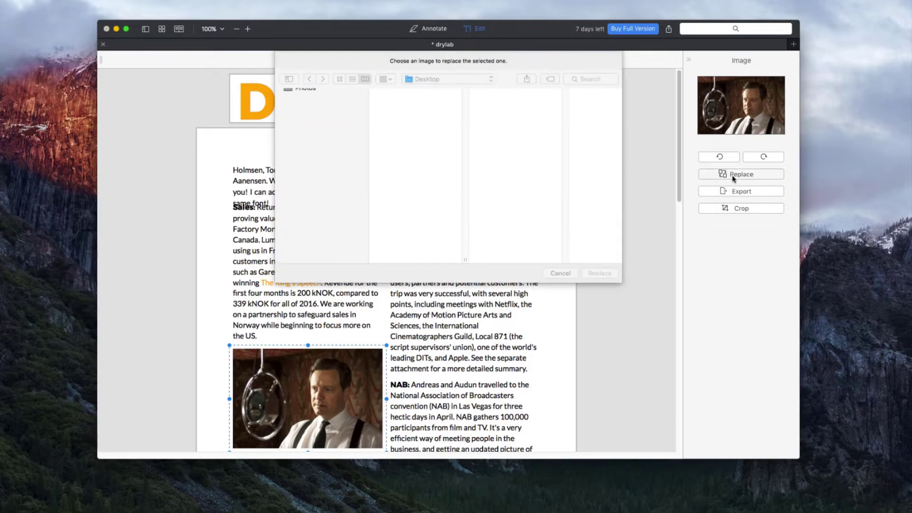
{"action": "left_click", "coordinate": [559, 274]}
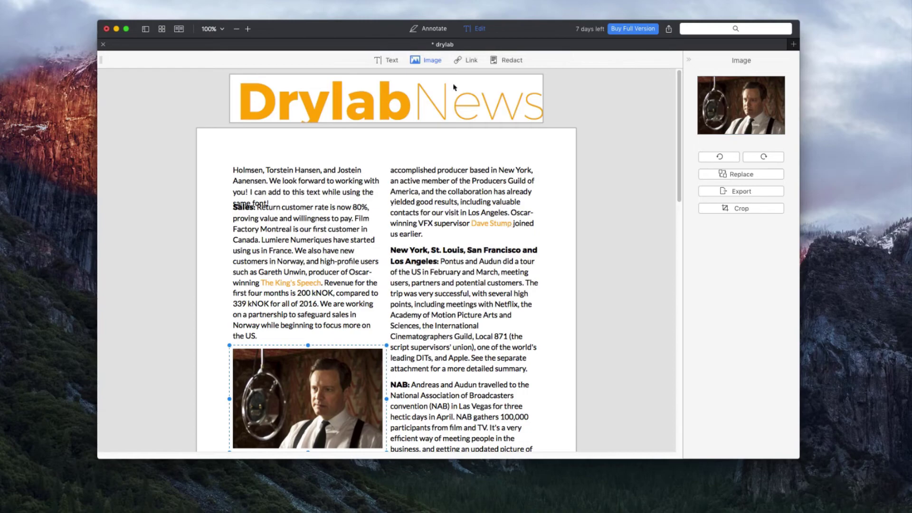
Inspect the link next to 'supervisor', then choose the Redact tool for blacking out text
{"action": "left_click", "coordinate": [463, 61]}
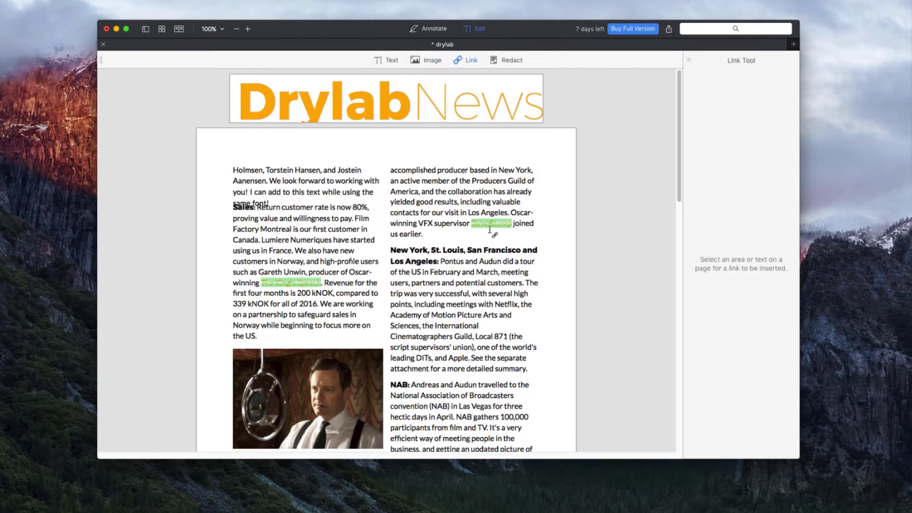
{"action": "left_click", "coordinate": [489, 225]}
{"action": "left_click", "coordinate": [521, 59]}
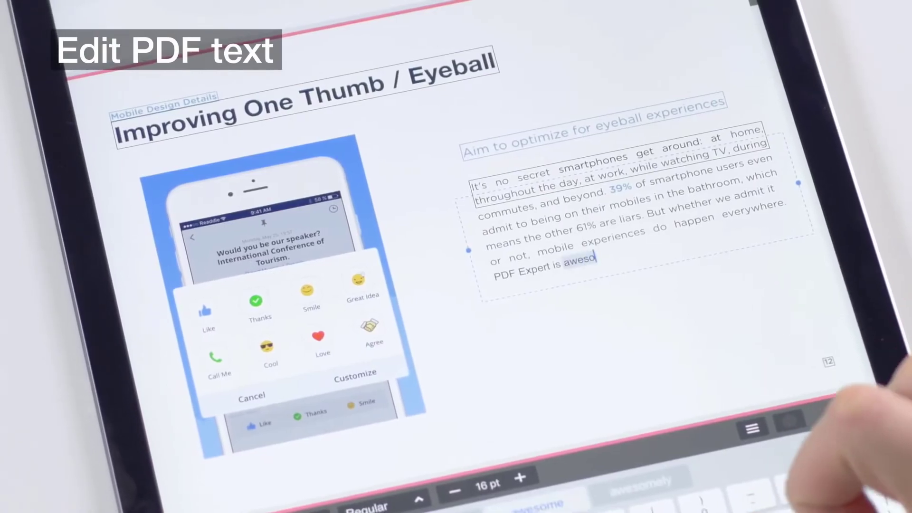
Finish the line 'PDF Expert is awesome' and raise its font size to 18 pt
{"action": "type", "text": "me"}
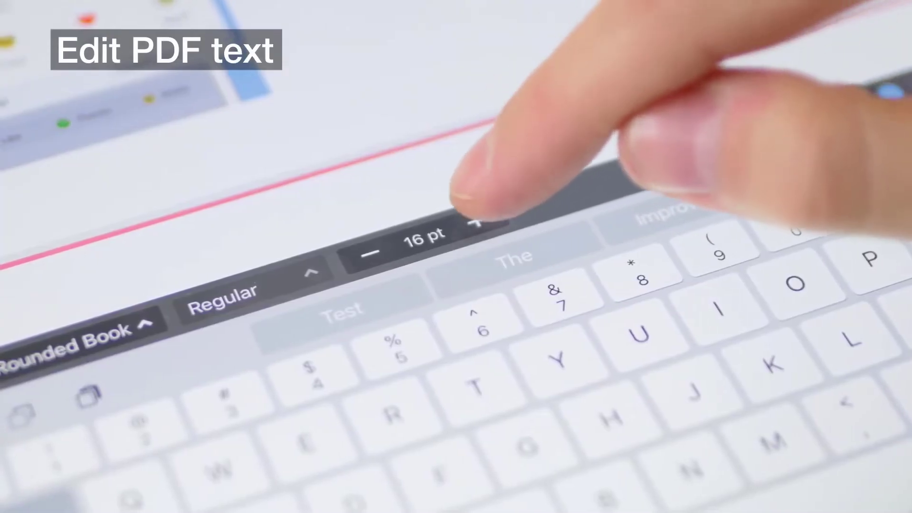
{"action": "left_click", "coordinate": [520, 477]}
{"action": "left_click", "coordinate": [482, 221]}
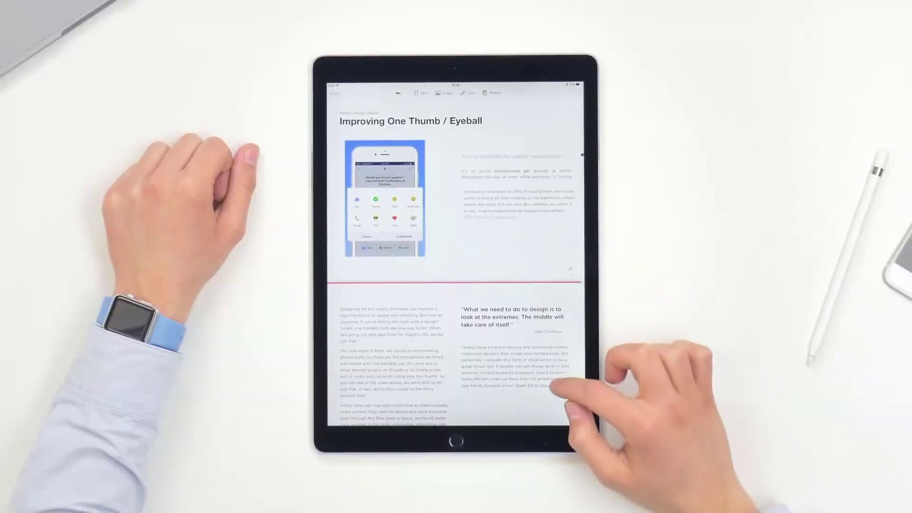
Insert the desk photo from Screenshots, link Spark Email to sparkmailapp.com, and open the invoice
{"action": "scroll", "coordinate": [579, 361], "scroll_direction": "down", "scroll_amount": 5}
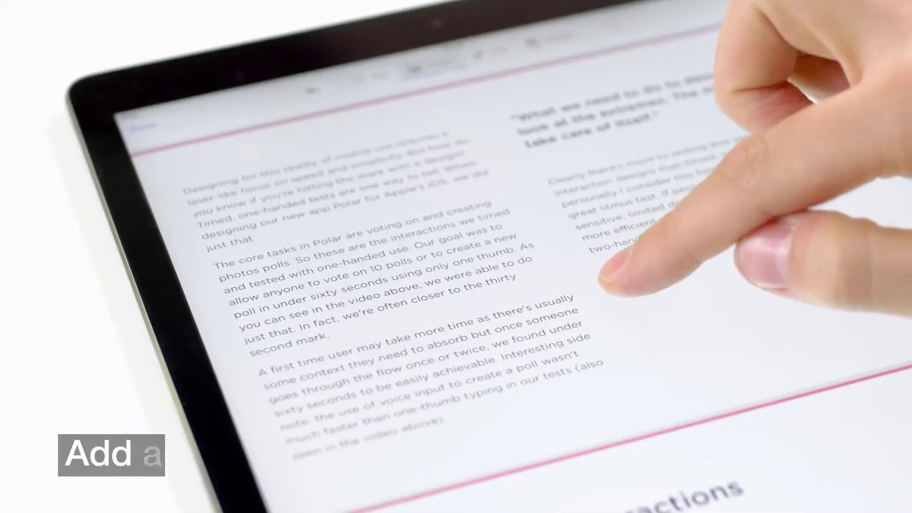
{"action": "left_click_drag", "start_coordinate": [608, 266], "coordinate": [826, 327]}
{"action": "left_click", "coordinate": [707, 285]}
{"action": "left_click", "coordinate": [653, 268]}
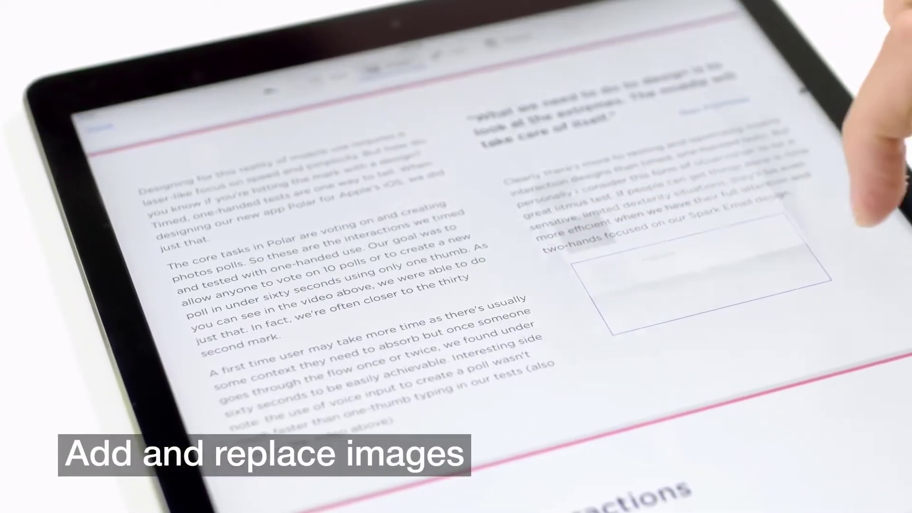
{"action": "left_click", "coordinate": [651, 143]}
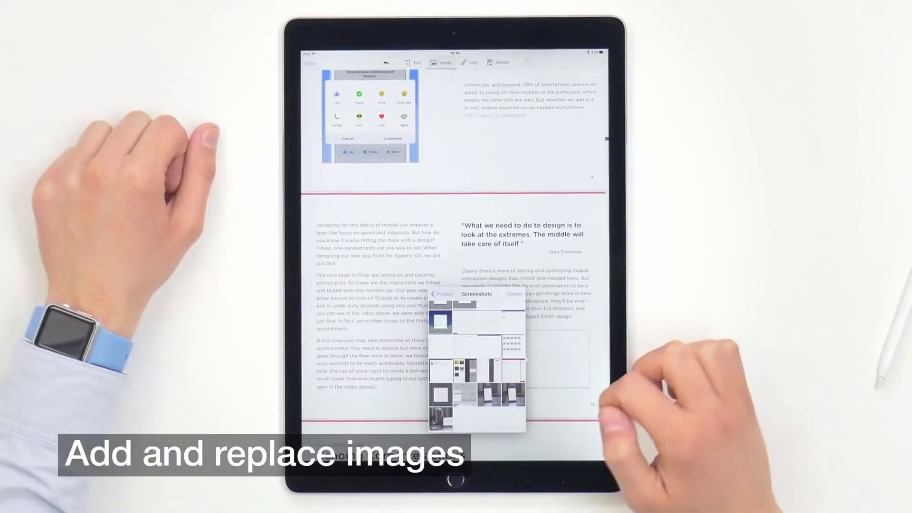
{"action": "left_click", "coordinate": [499, 407]}
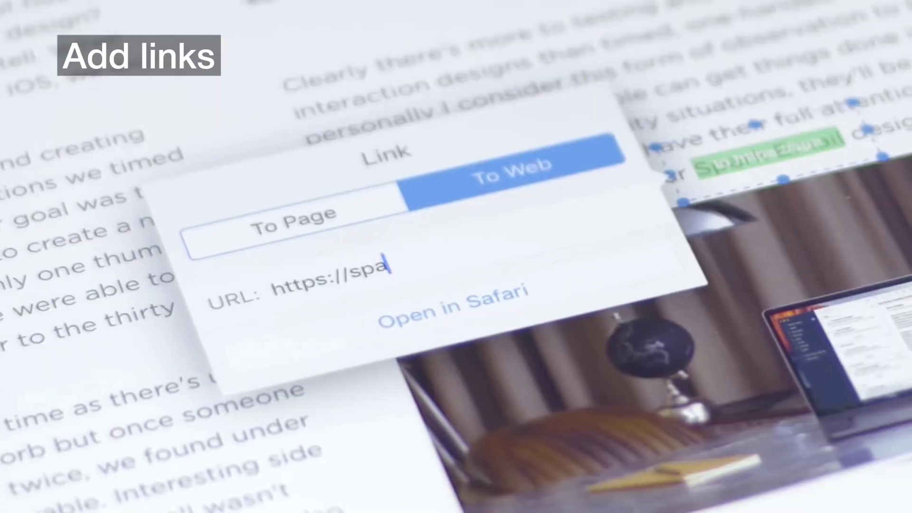
{"action": "type", "text": "rkmailapp.com"}
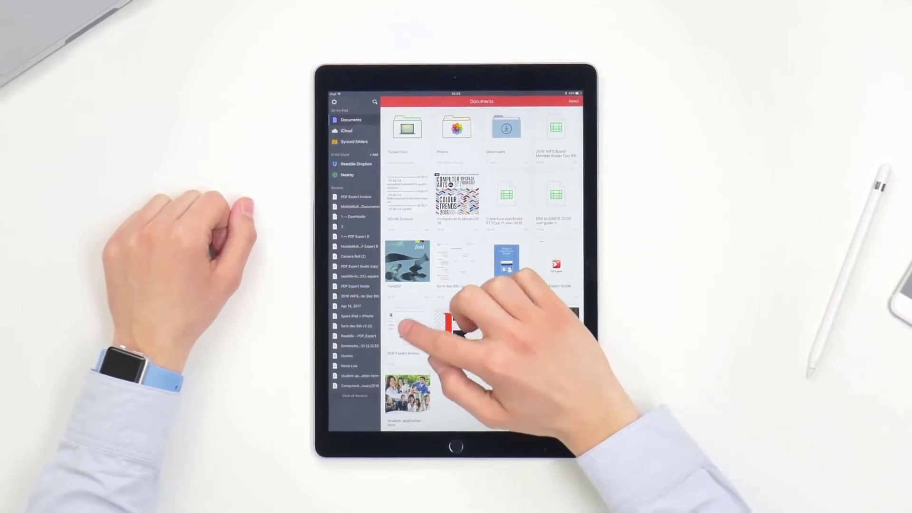
{"action": "left_click", "coordinate": [403, 329]}
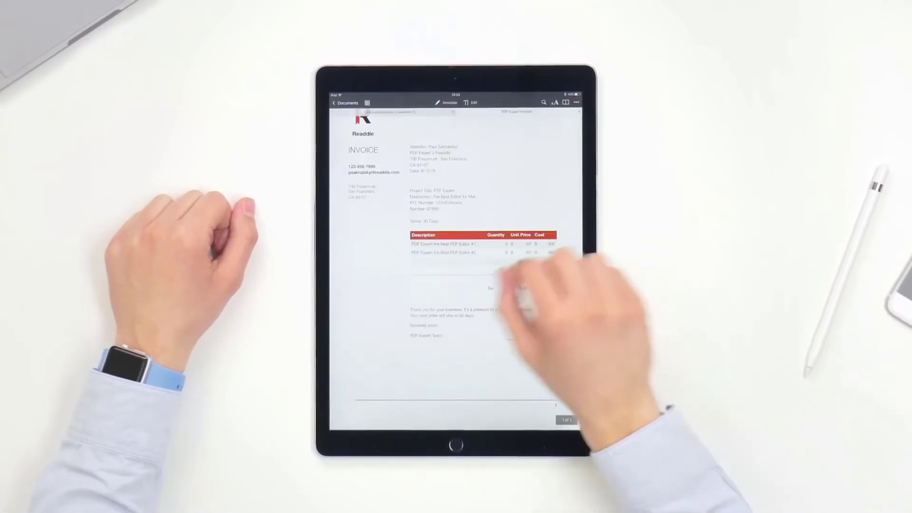